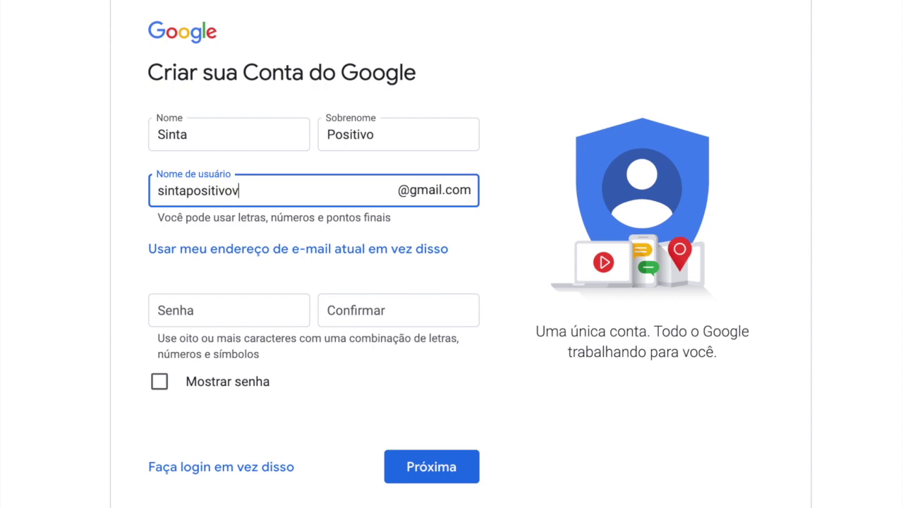
# Step: Enter and confirm the new account password, then submit the name and password step
pyautogui.click(229, 308)
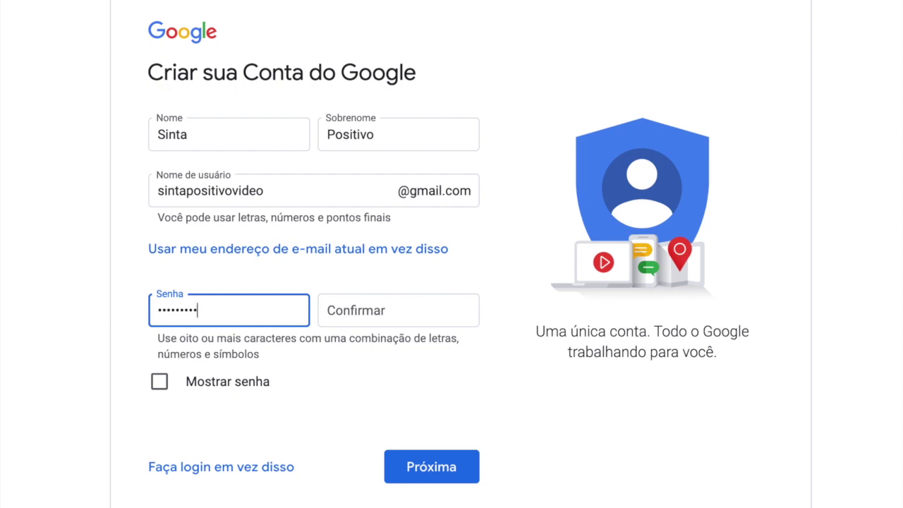
pyautogui.click(398, 310)
pyautogui.write('••••••••')
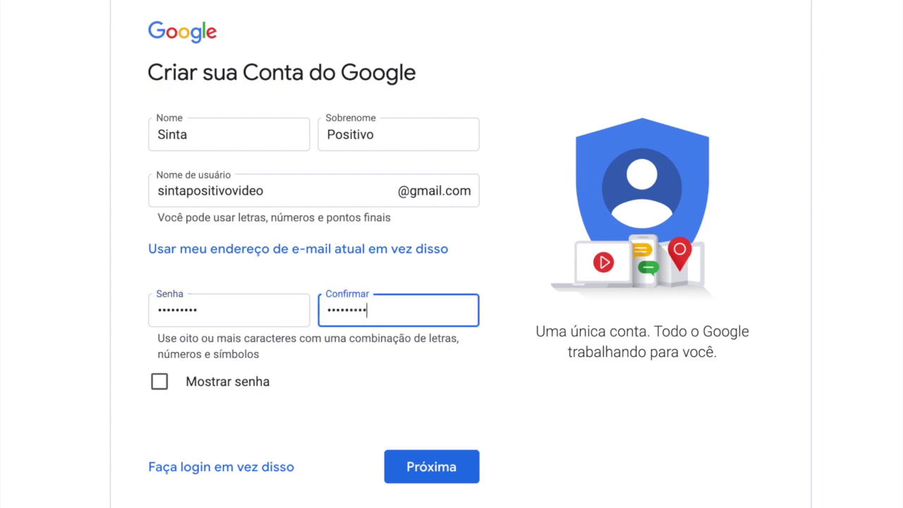
pyautogui.click(437, 473)
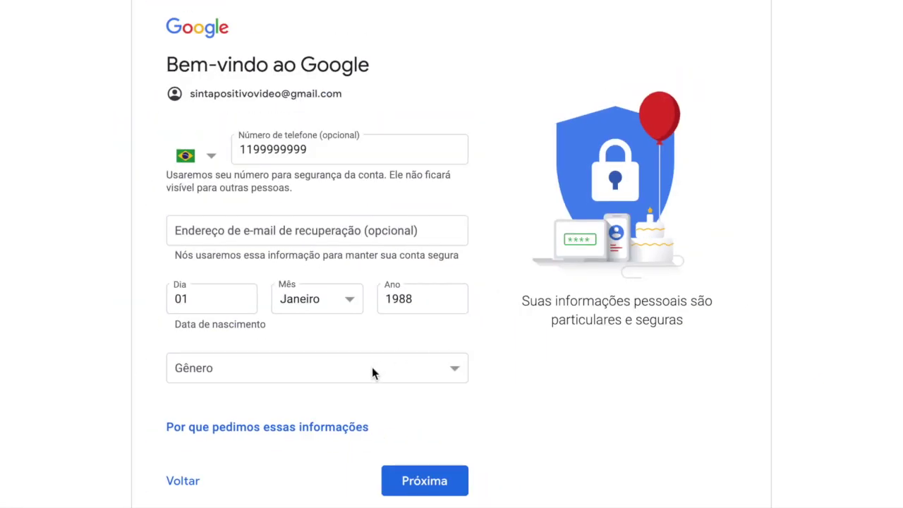
# Step: Set the gender to Masculino and submit the personal details
pyautogui.click(372, 373)
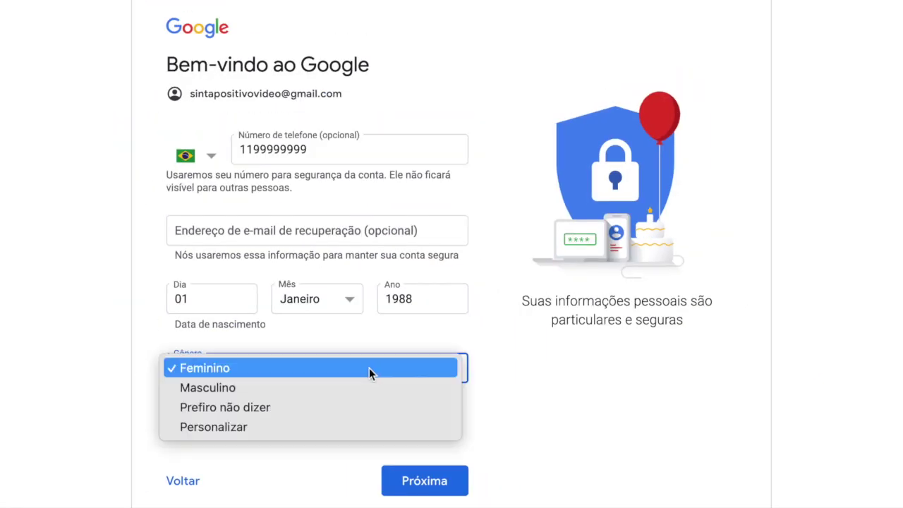
pyautogui.click(281, 388)
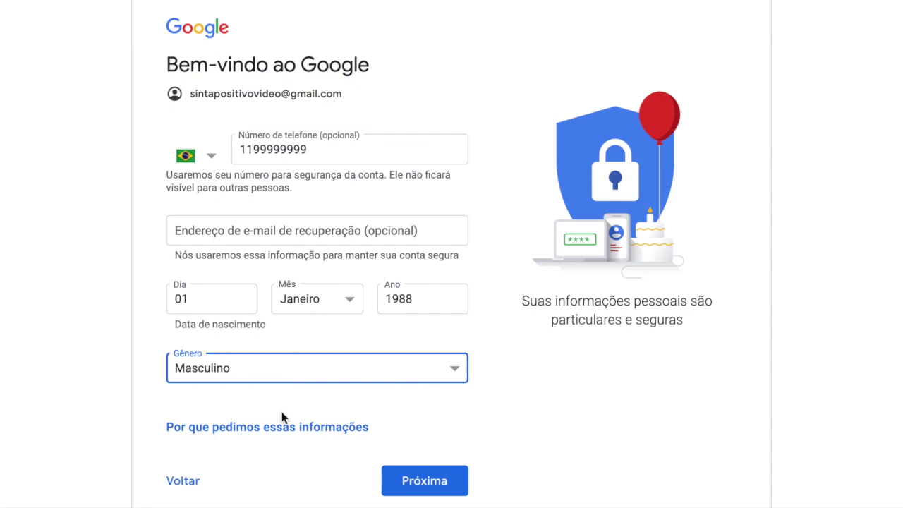
pyautogui.click(432, 483)
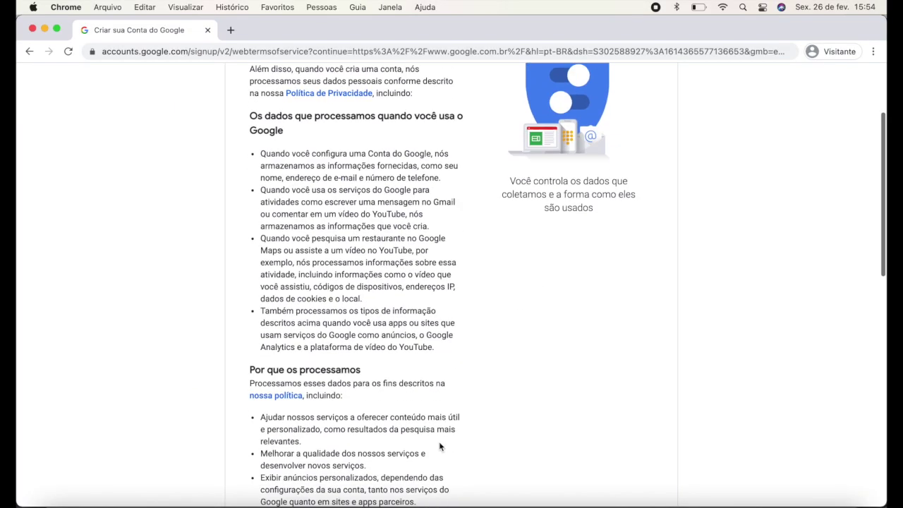
# Step: Accept the Terms of Service and personal data processing terms, then create the account
pyautogui.scroll(-15, 439, 438)
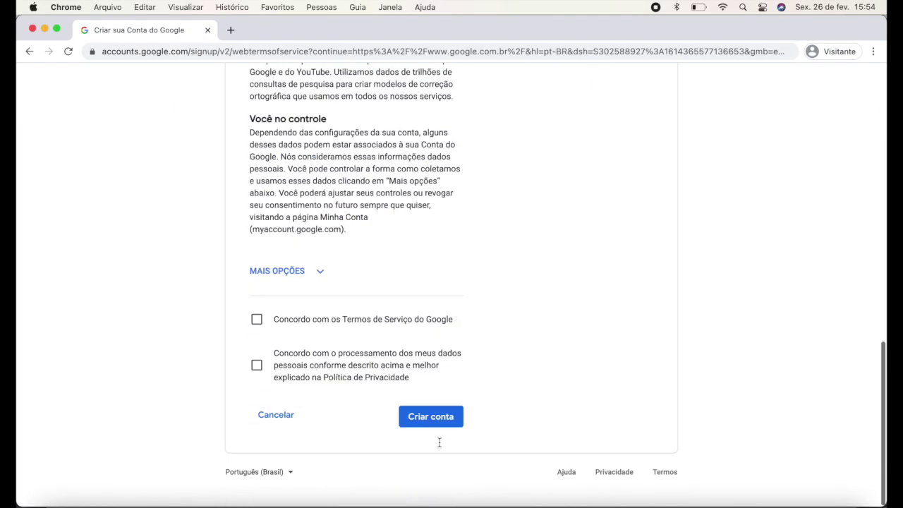
pyautogui.click(255, 333)
pyautogui.click(256, 379)
pyautogui.click(432, 433)
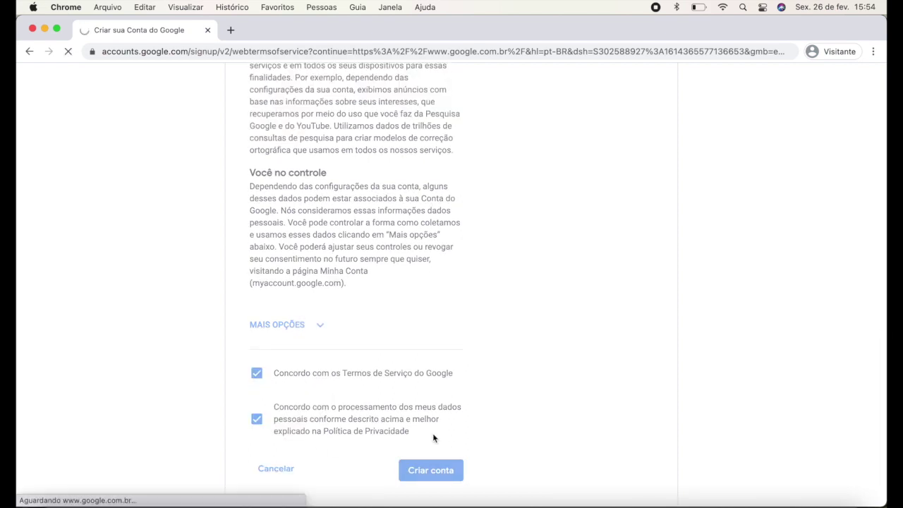
pyautogui.click(836, 80)
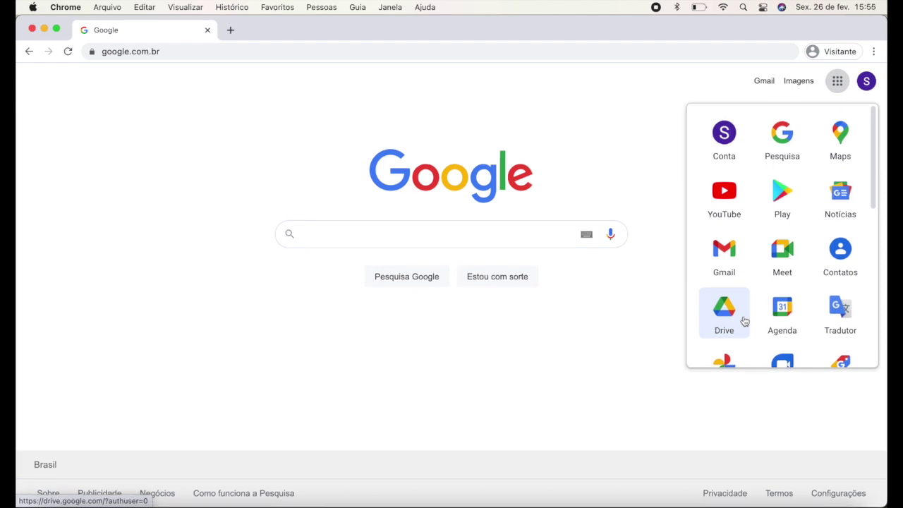
# Step: Search Google for 'audacity' and open the Download | Audacity result at audacityteam.org
pyautogui.click(570, 323)
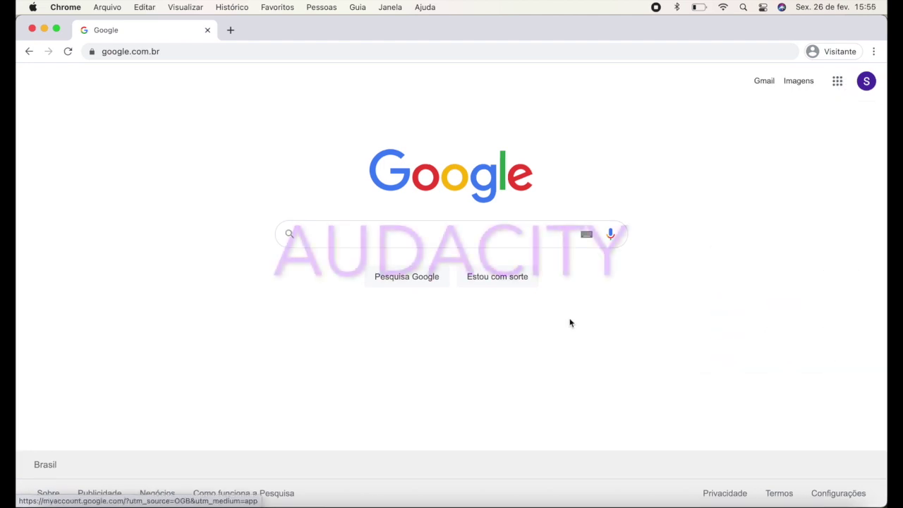
pyautogui.click(500, 234)
pyautogui.write('audacity')
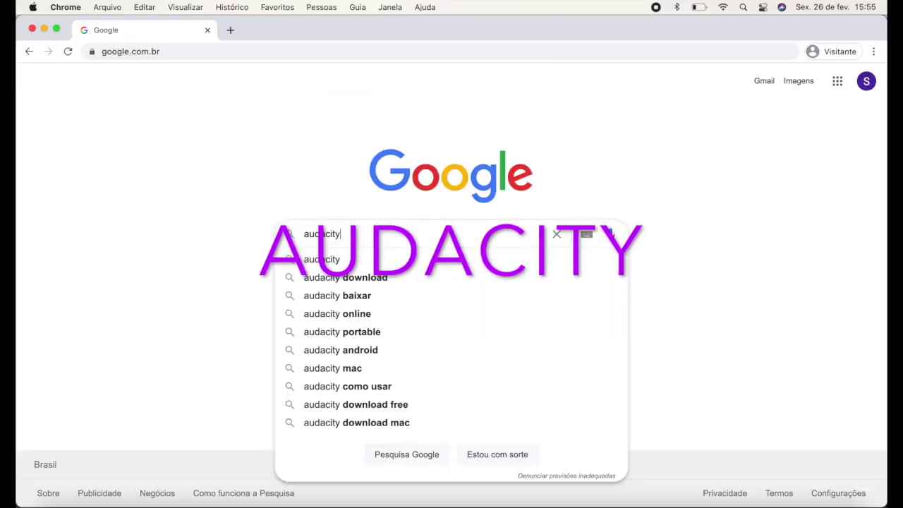
pyautogui.press('Return')
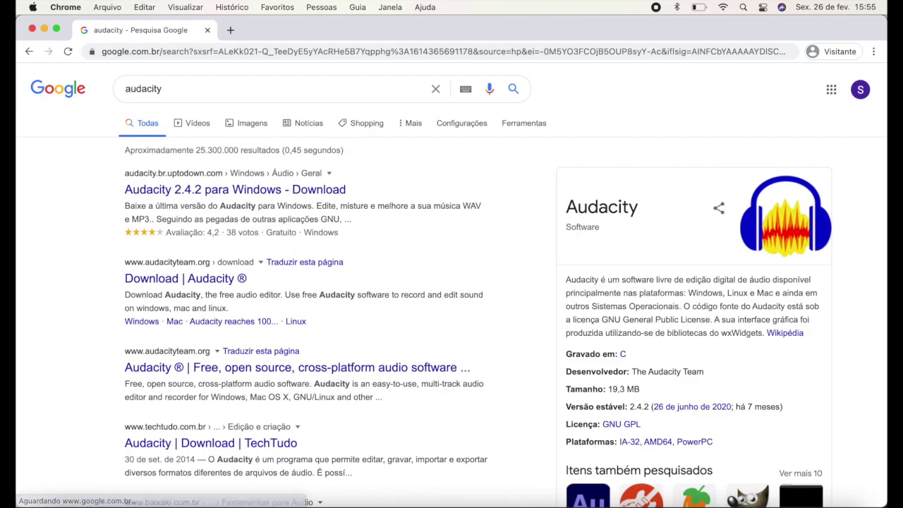
pyautogui.click(190, 281)
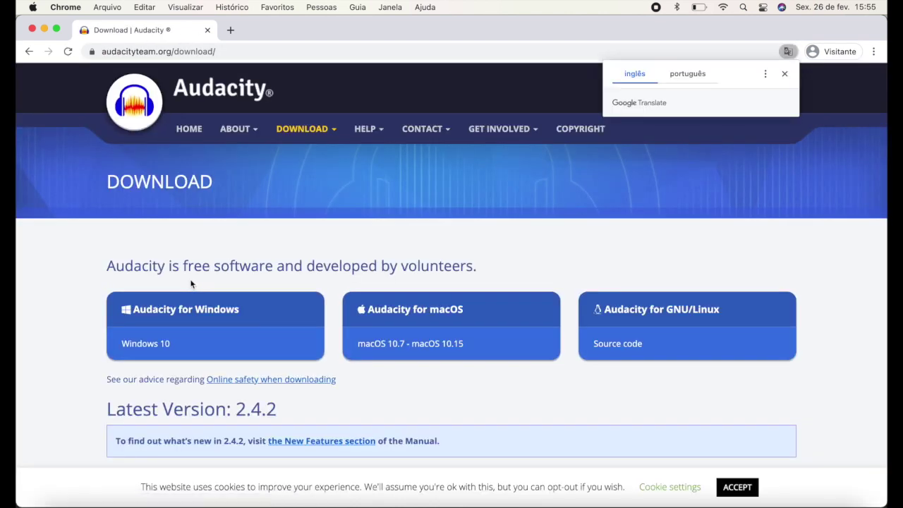
# Step: Choose Audacity for Windows and download the Audacity 2.4.2 Windows Zip from FossHub
pyautogui.click(262, 312)
pyautogui.scroll(-5, 262, 312)
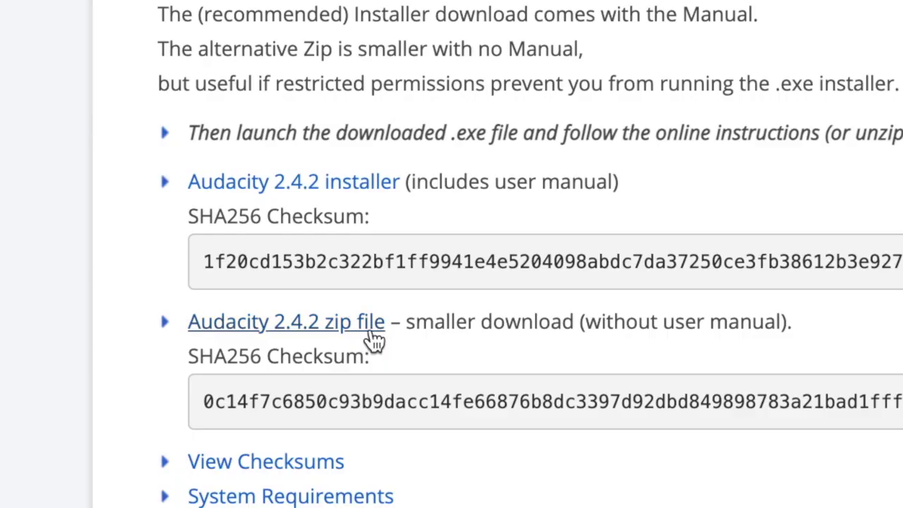
pyautogui.click(371, 333)
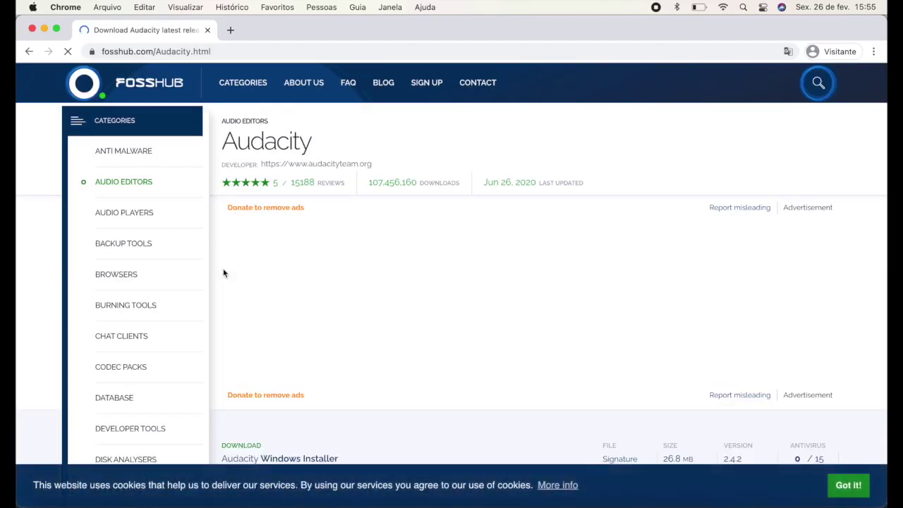
pyautogui.scroll(-5, 510, 277)
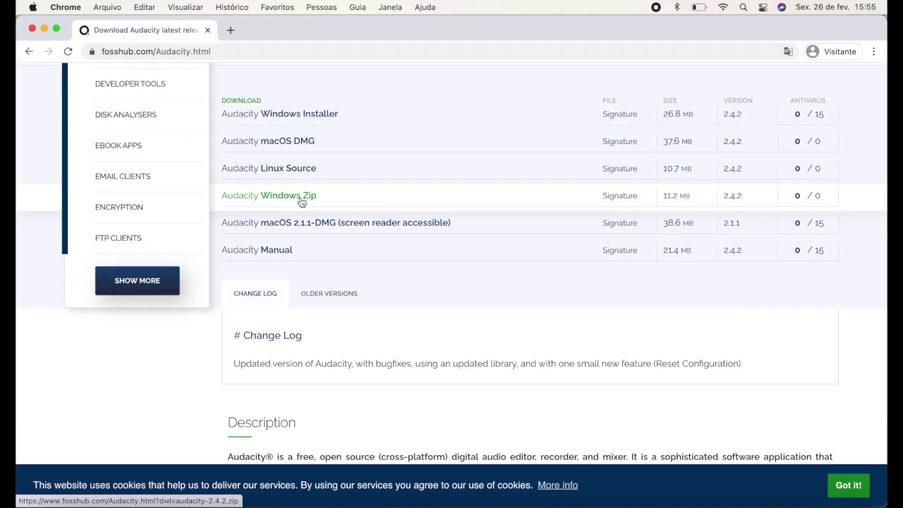
pyautogui.click(301, 202)
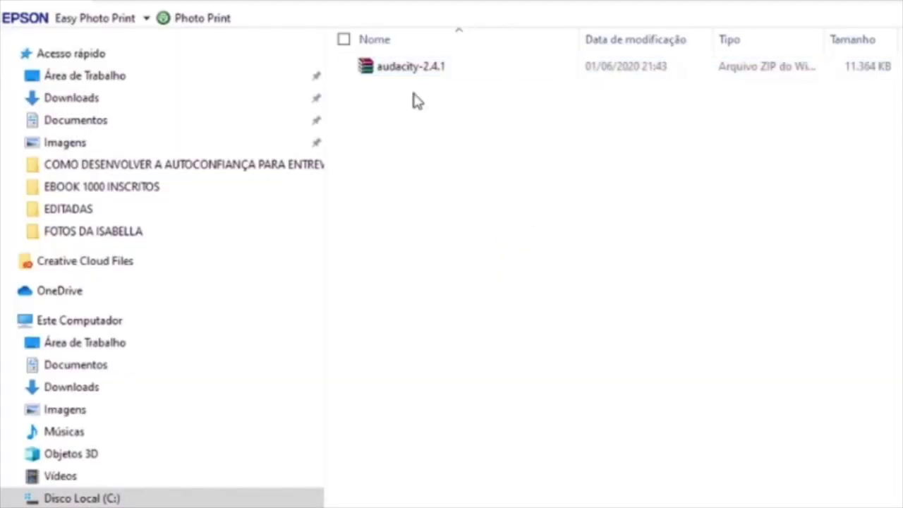
# Step: Extract the audacity-2.4.1 archive into its current folder with Extrair aqui
pyautogui.click(413, 70)
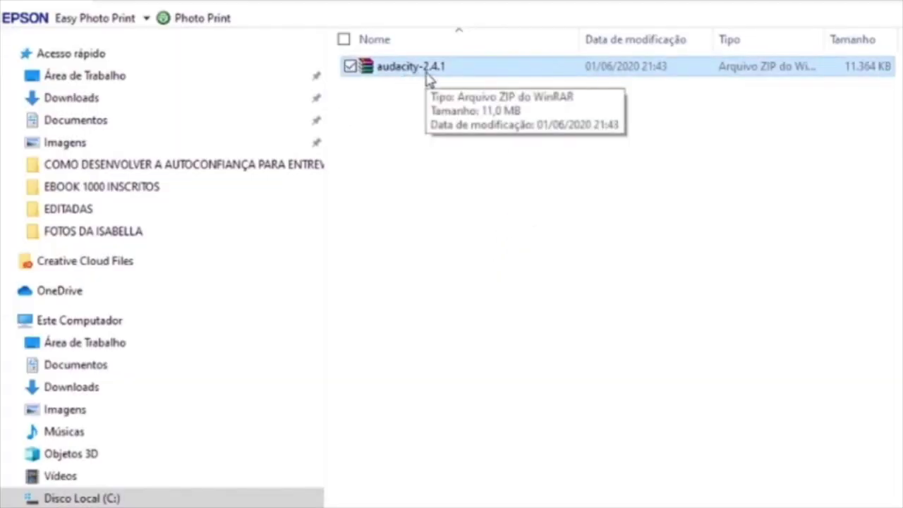
pyautogui.rightClick(429, 79)
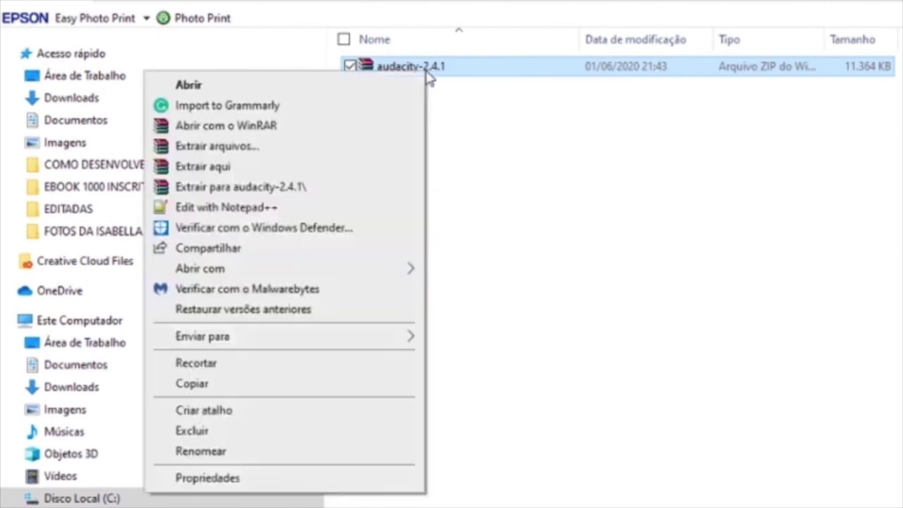
pyautogui.click(237, 174)
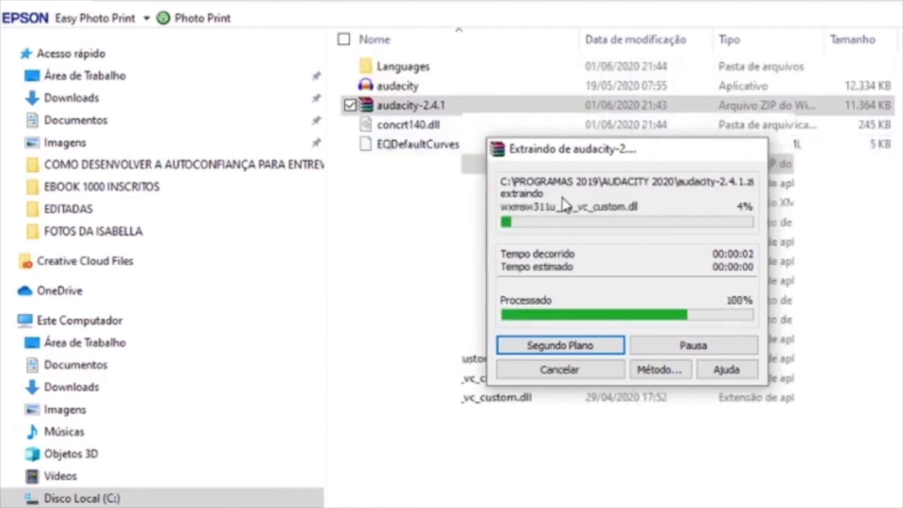
# Step: Create a desktop shortcut to the extracted audacity application
pyautogui.click(423, 145)
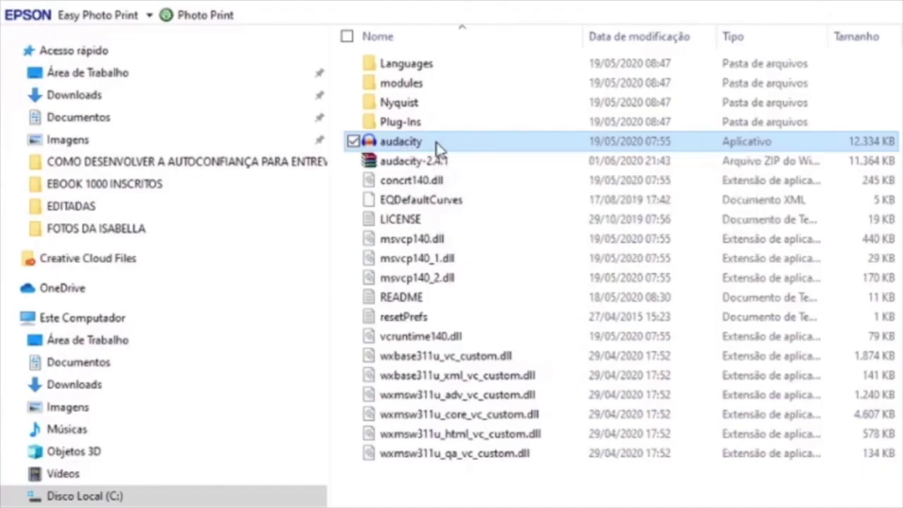
pyautogui.rightClick(223, 217)
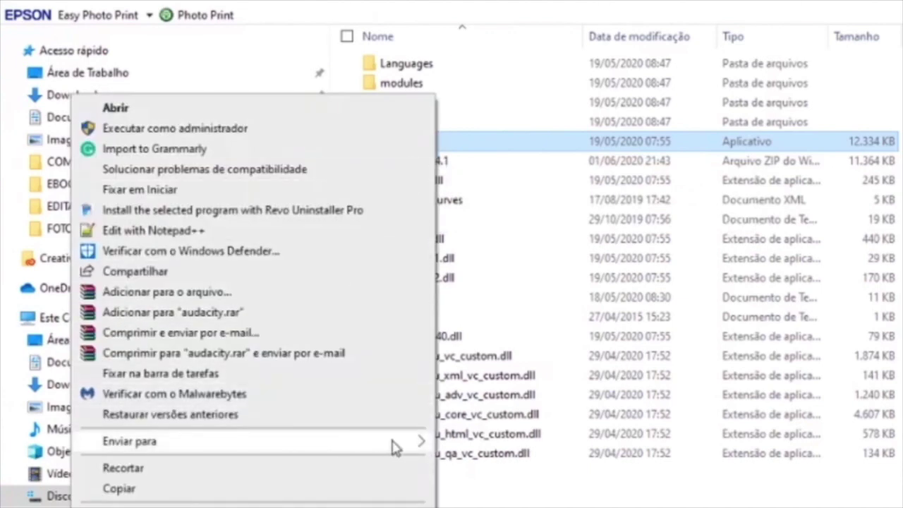
pyautogui.moveTo(397, 445)
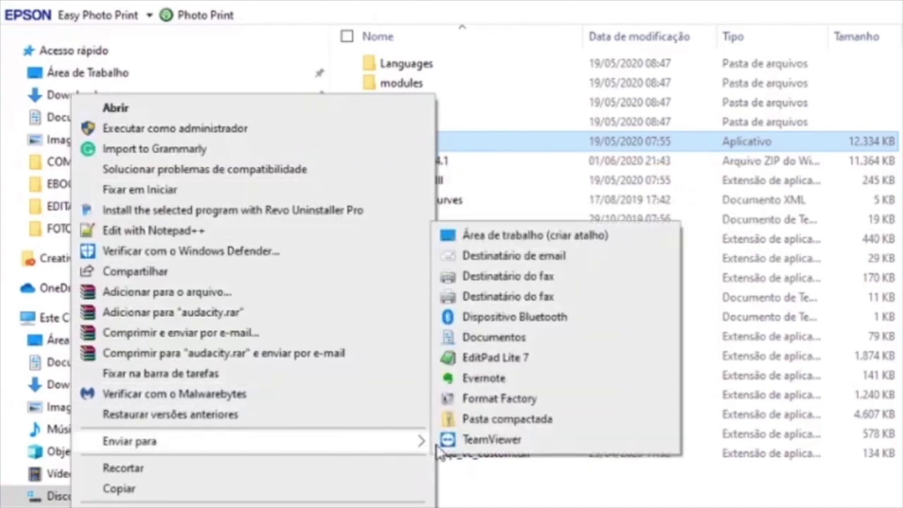
pyautogui.click(547, 241)
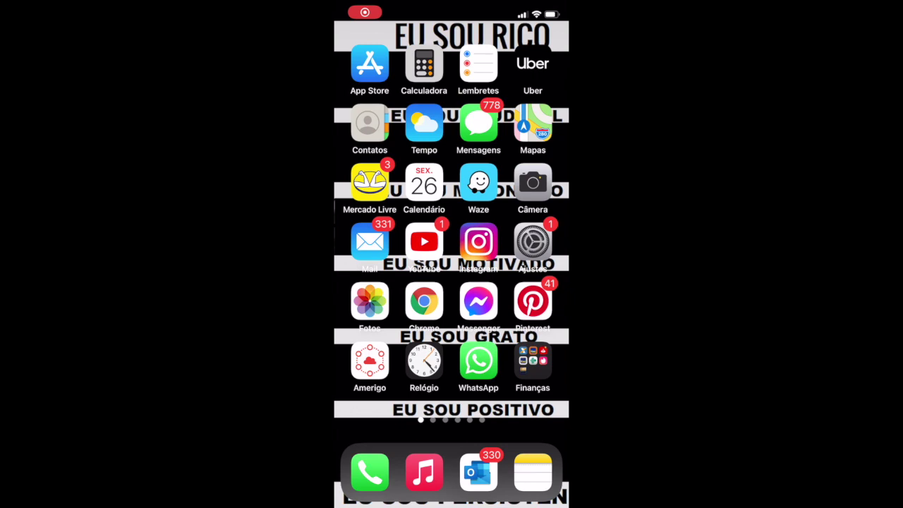
# Step: Search the App Store for 'drive' and launch the Google Drive app
pyautogui.click(369, 64)
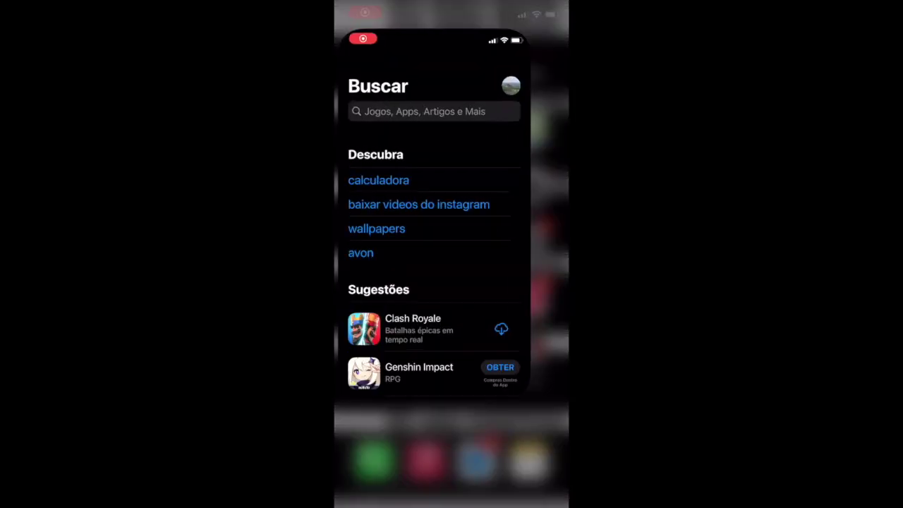
pyautogui.click(443, 96)
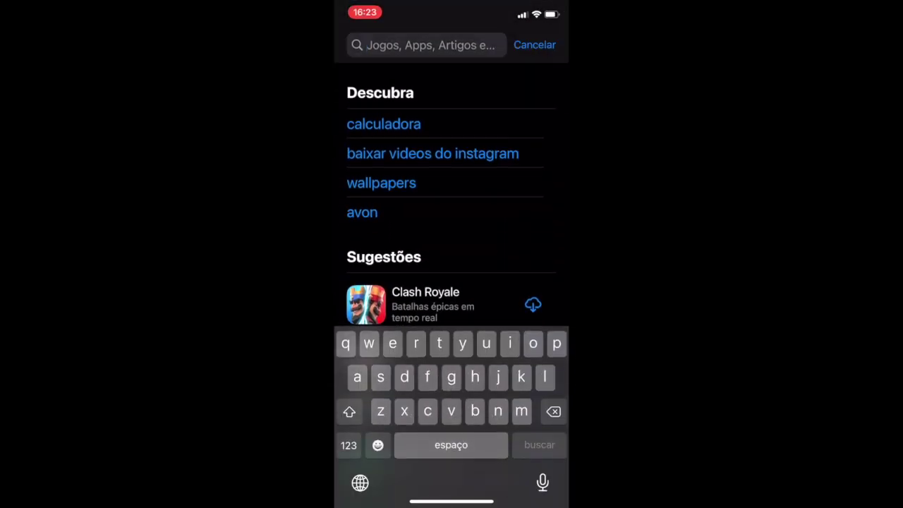
pyautogui.write('drive')
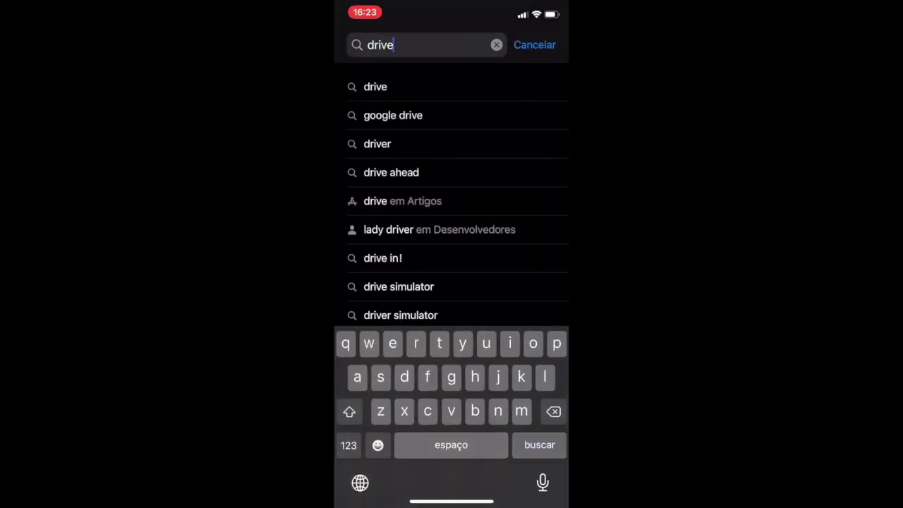
pyautogui.press('Return')
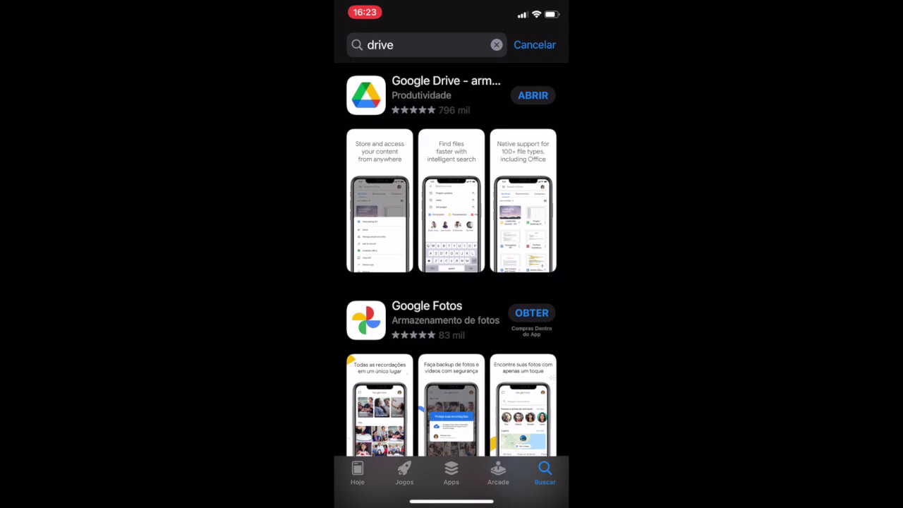
pyautogui.click(533, 95)
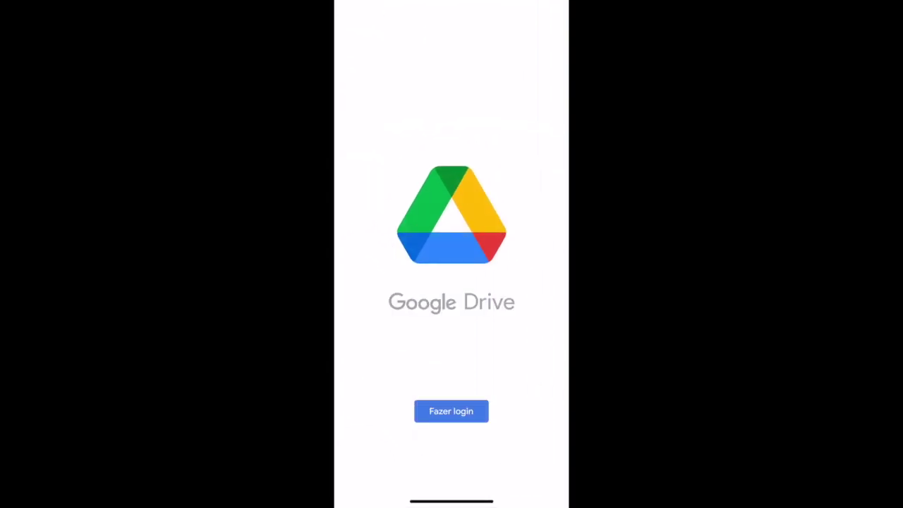
# Step: Sign in to Google Drive with another account, entering its e-mail and password
pyautogui.click(450, 411)
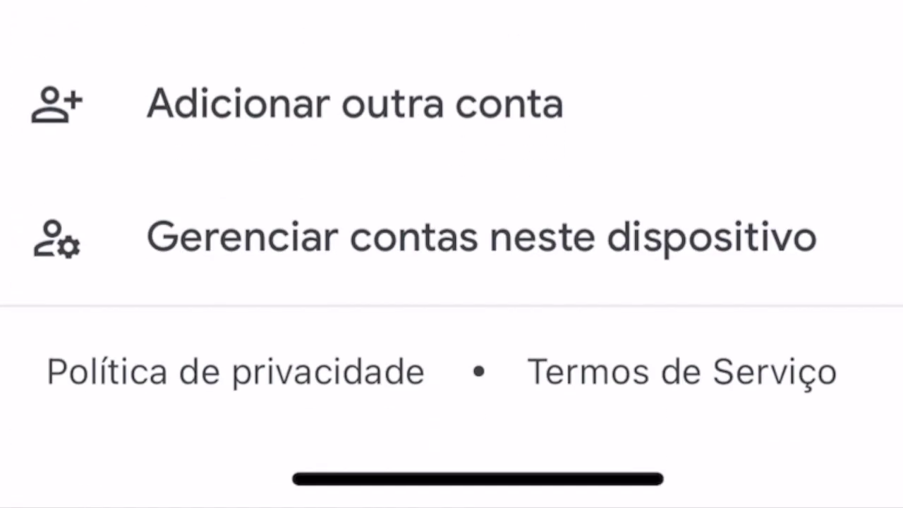
pyautogui.click(352, 104)
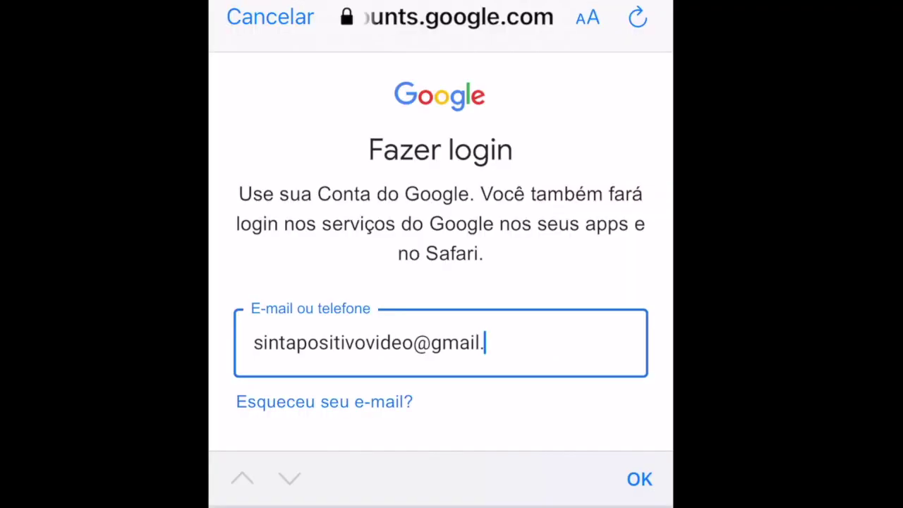
pyautogui.click(638, 479)
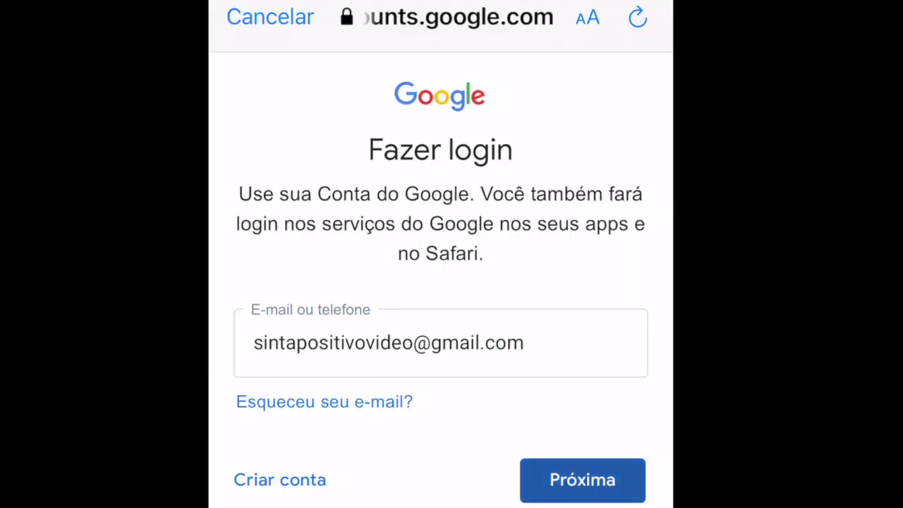
pyautogui.click(583, 479)
pyautogui.click(441, 305)
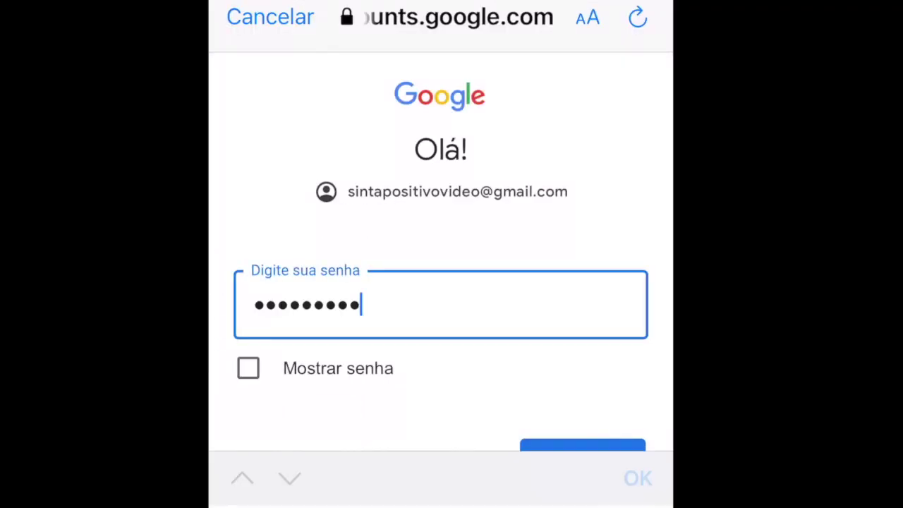
pyautogui.click(638, 478)
pyautogui.click(582, 460)
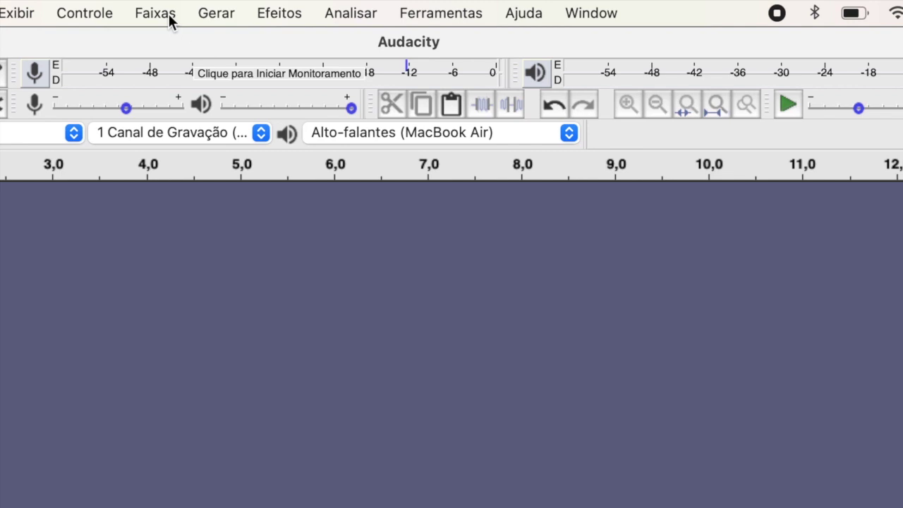
# Step: Add three mono tracks via Faixas > Adicionar Nova > Faixa Mono and select the first
pyautogui.click(312, 10)
pyautogui.moveTo(367, 28)
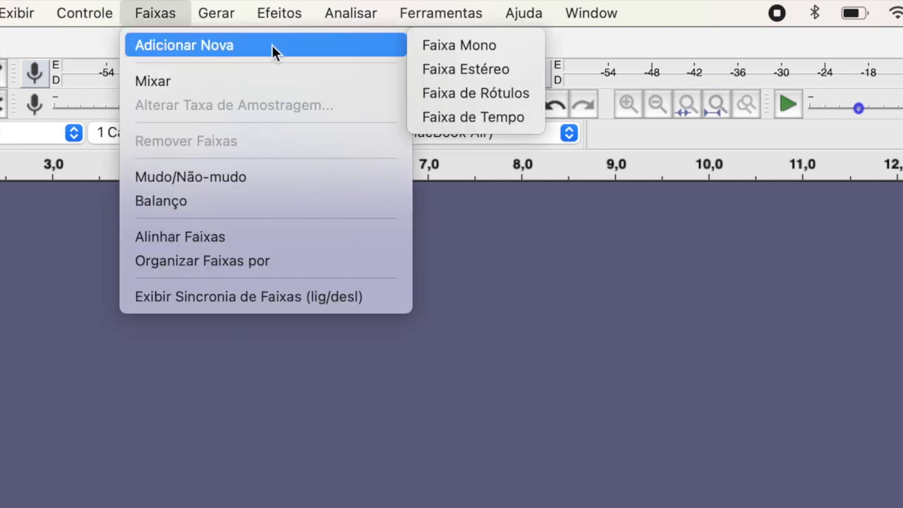
pyautogui.click(433, 47)
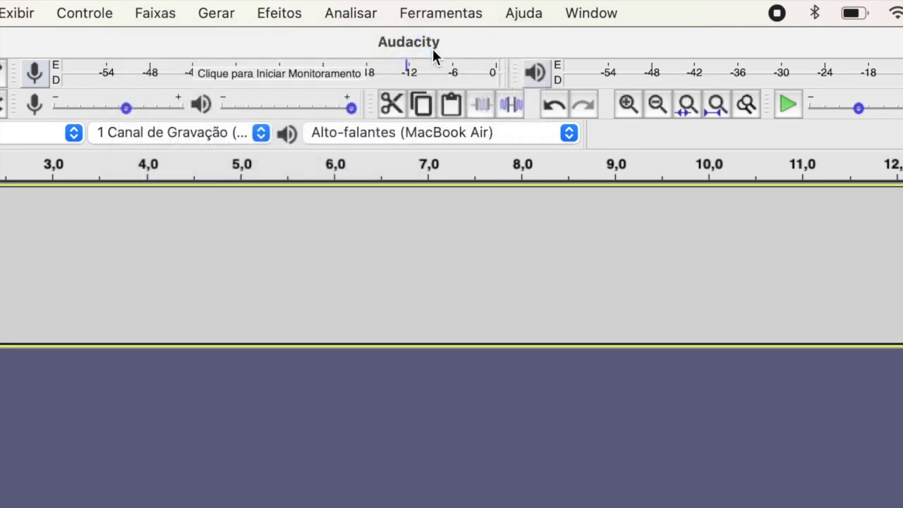
pyautogui.click(146, 15)
pyautogui.moveTo(194, 45)
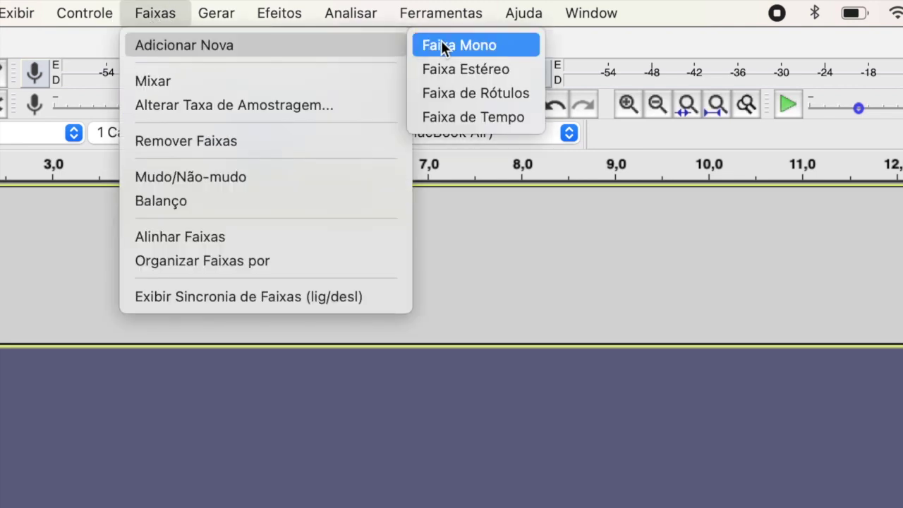
pyautogui.click(465, 47)
pyautogui.click(155, 13)
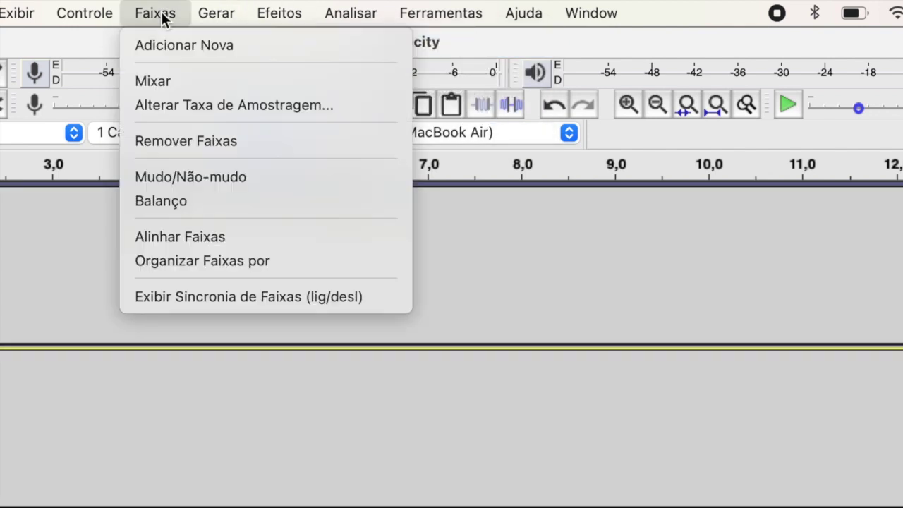
pyautogui.moveTo(324, 45)
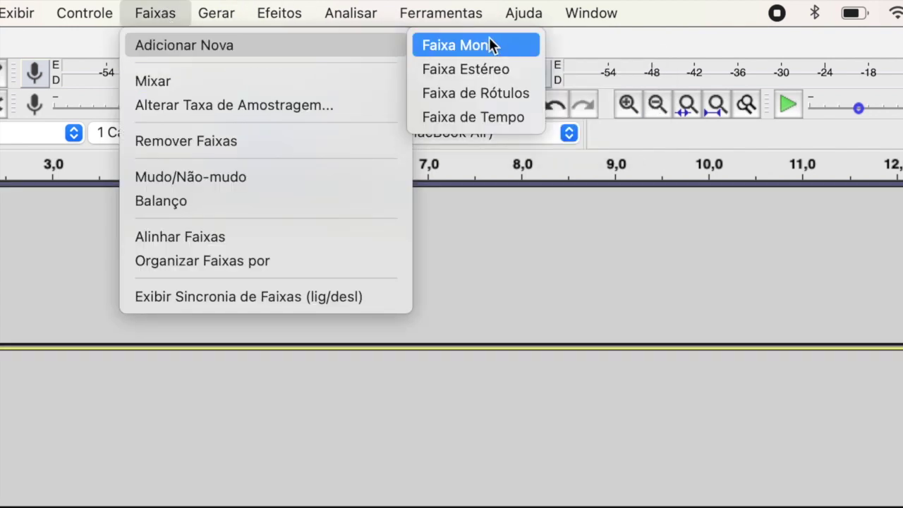
pyautogui.click(512, 45)
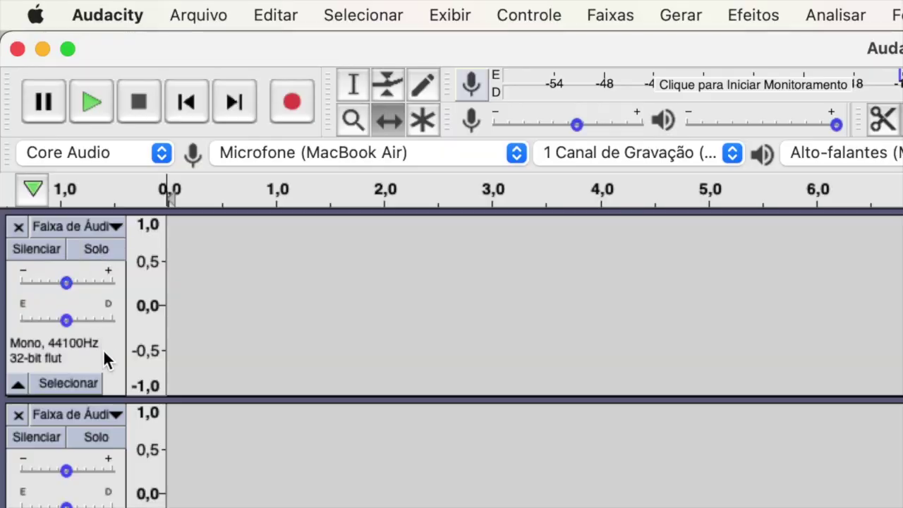
pyautogui.click(108, 356)
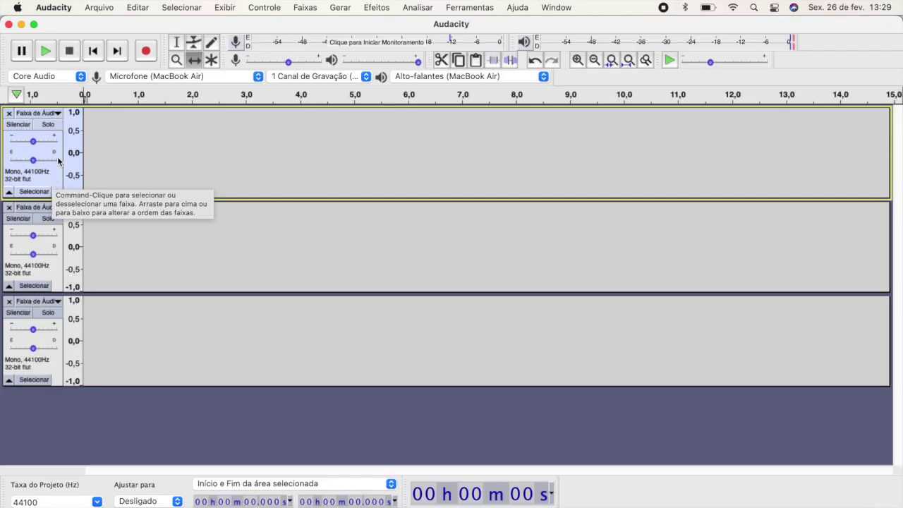
# Step: Record about five seconds of near-silence, then record the spoken affirmation on the first track
pyautogui.click(146, 51)
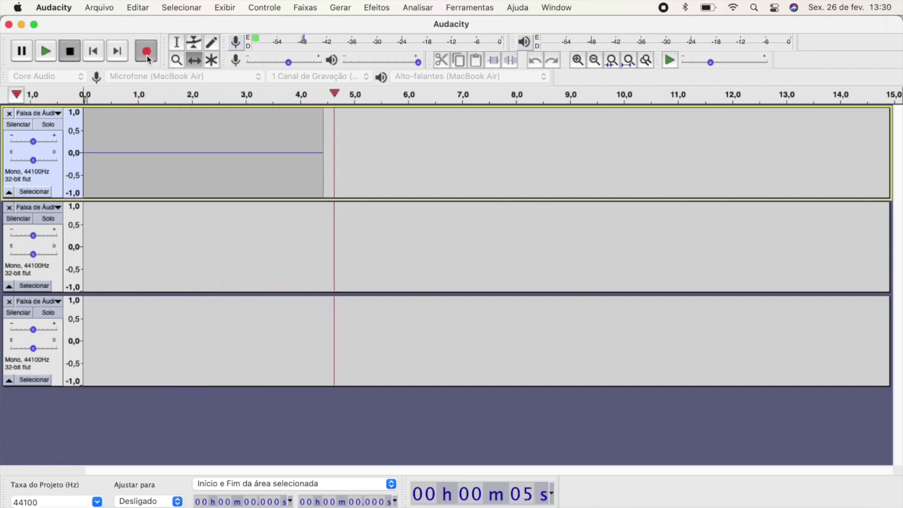
pyautogui.press('space')
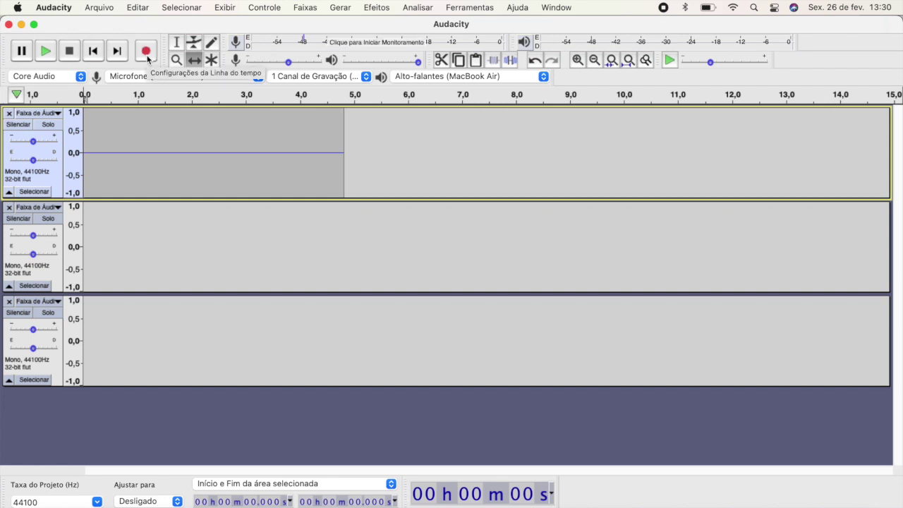
pyautogui.click(147, 56)
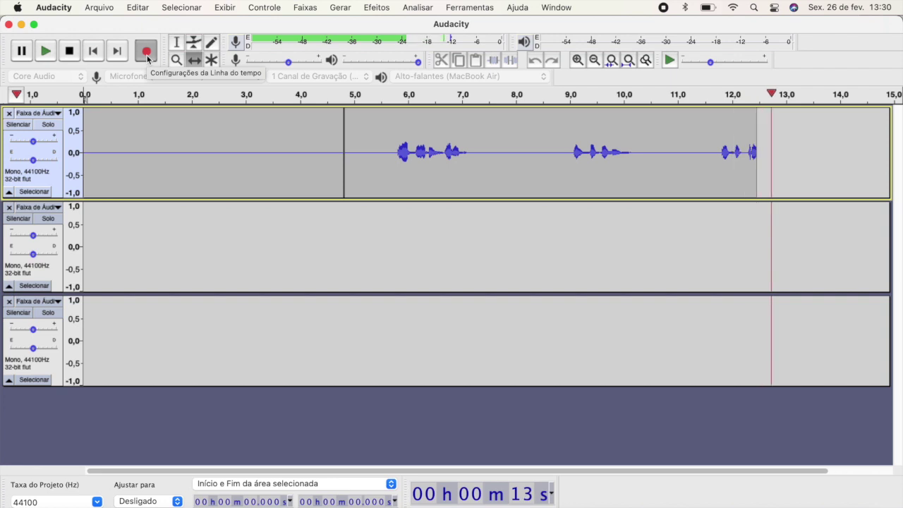
pyautogui.press('space')
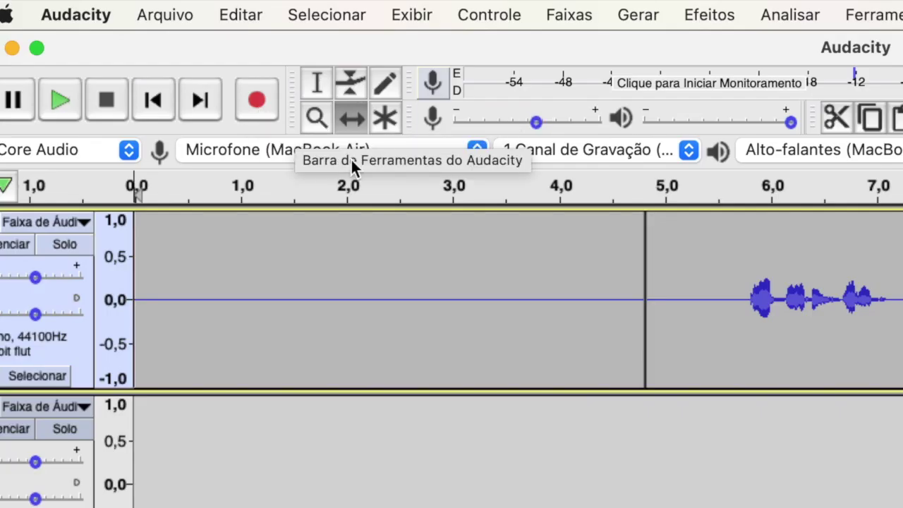
# Step: Capture a noise profile from the silent opening, 0.15–4.54 s, with Redução de Ruído
pyautogui.click(314, 89)
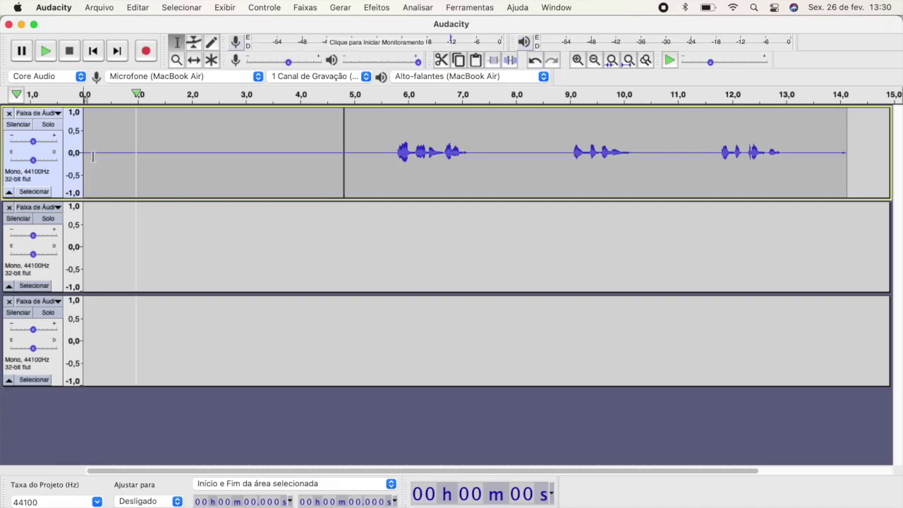
pyautogui.moveTo(93, 155); pyautogui.dragTo(329, 153)
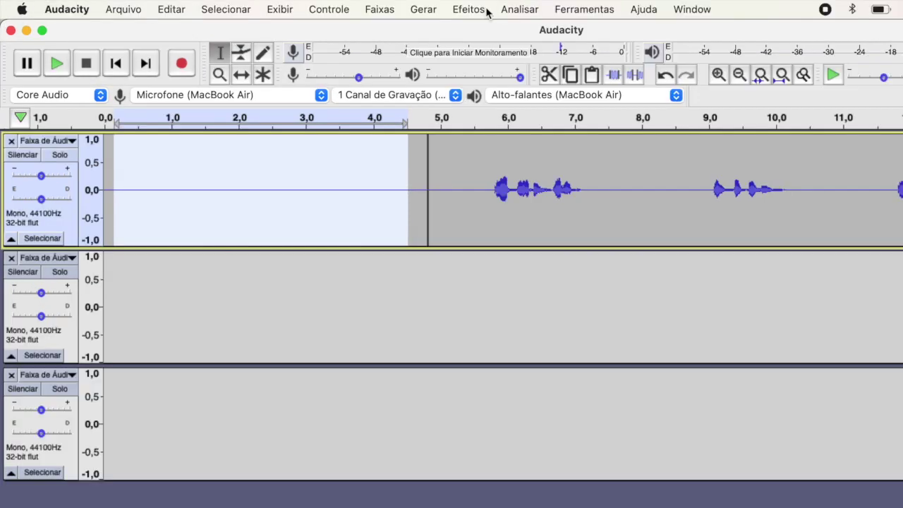
pyautogui.click(390, 8)
pyautogui.click(529, 392)
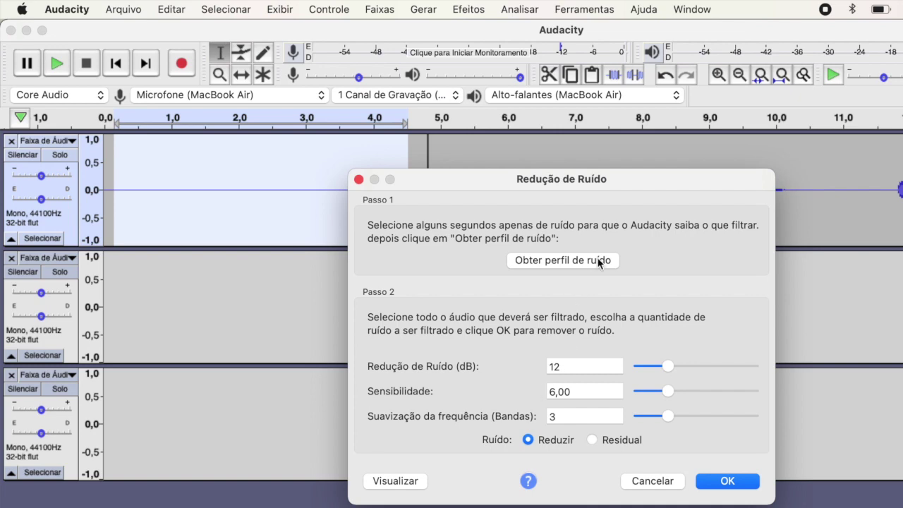
pyautogui.click(615, 262)
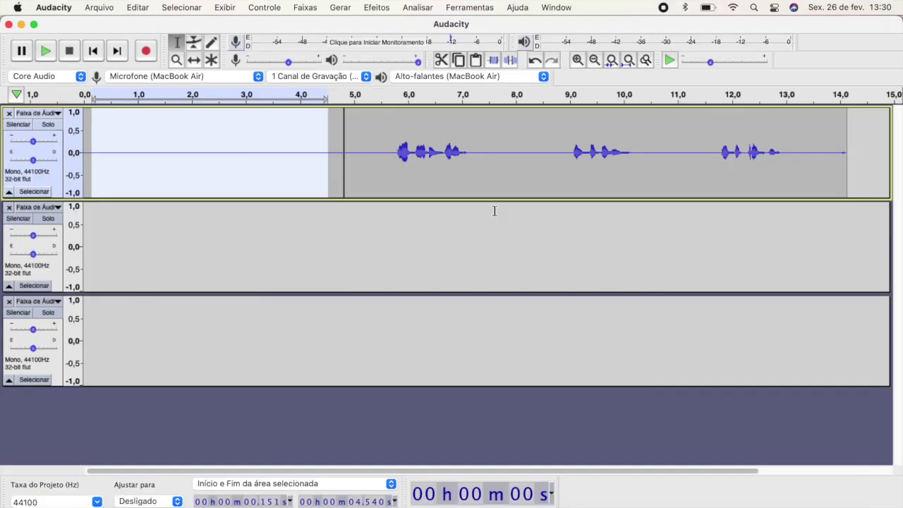
# Step: Apply Noise Reduction to the whole first track at 12 dB, sensitivity 6.00, smoothing 3 bands
pyautogui.click(288, 145)
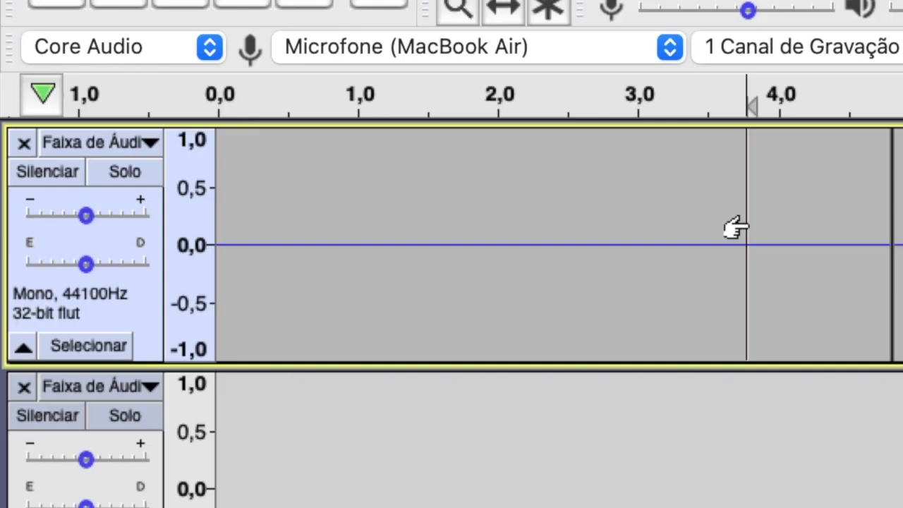
pyautogui.click(139, 321)
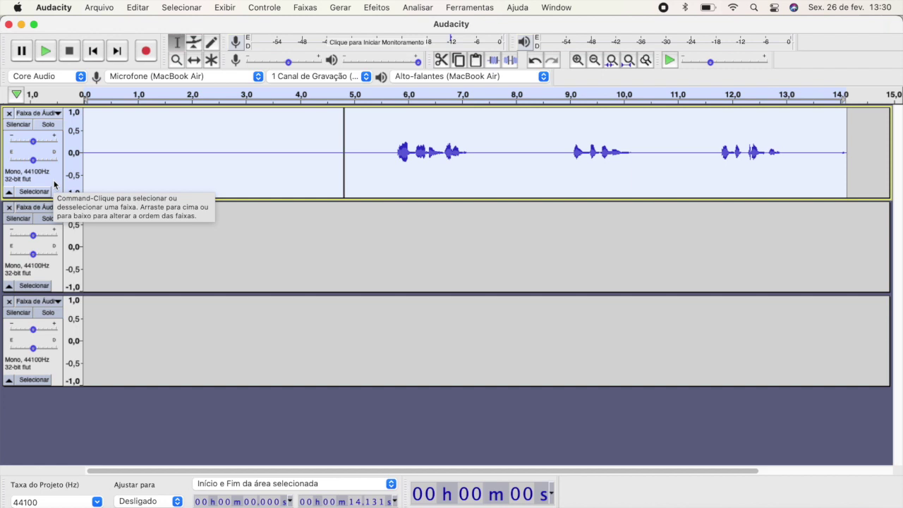
pyautogui.click(387, 9)
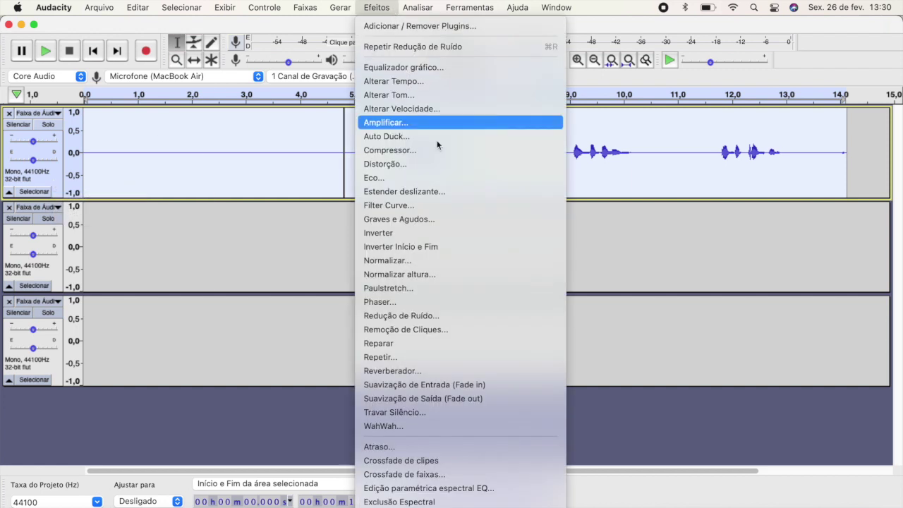
pyautogui.click(458, 315)
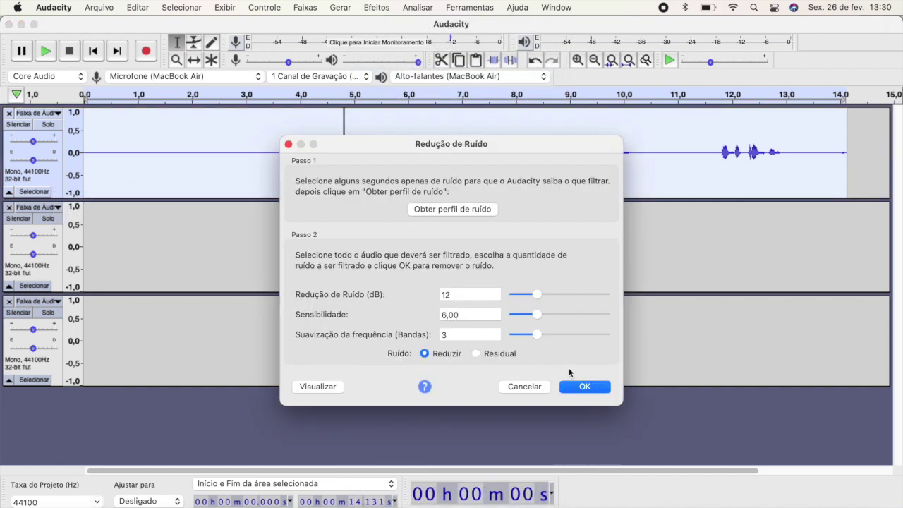
pyautogui.click(599, 388)
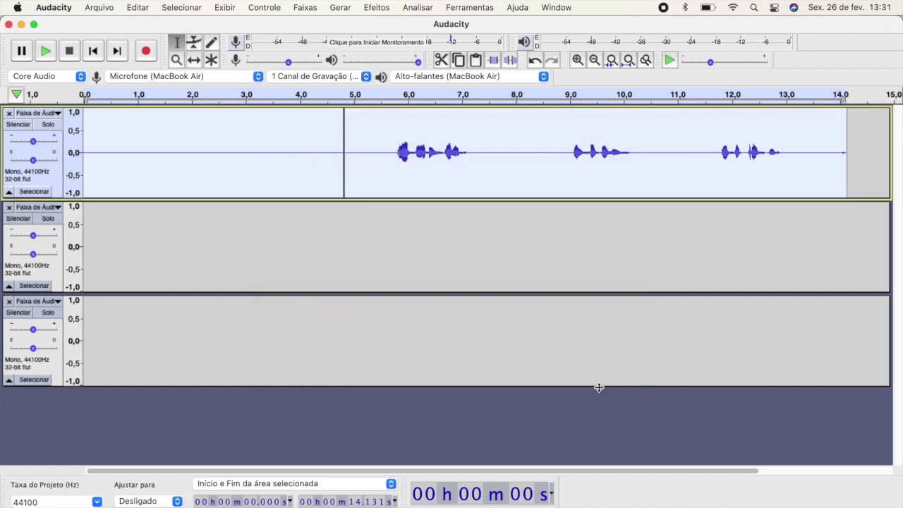
# Step: Replace the quiet start before the first word with a generated 3-second silence
pyautogui.click(372, 163)
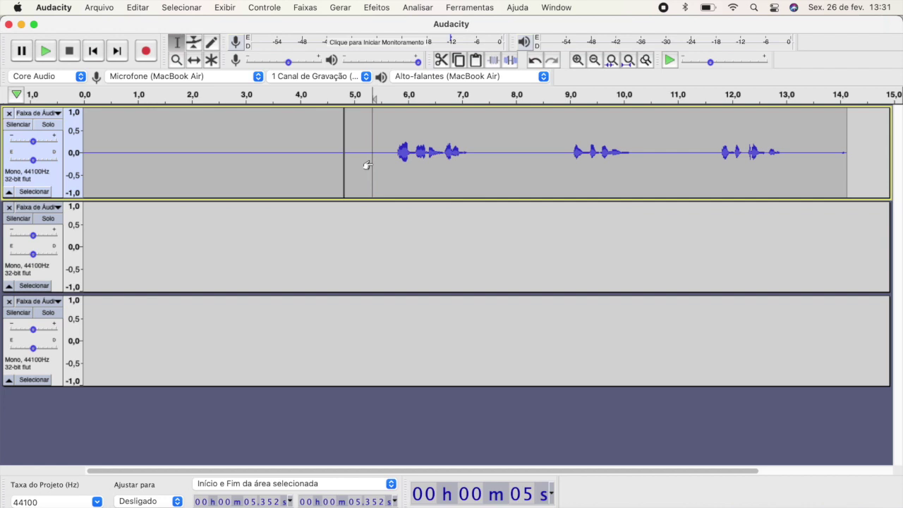
pyautogui.click(393, 153)
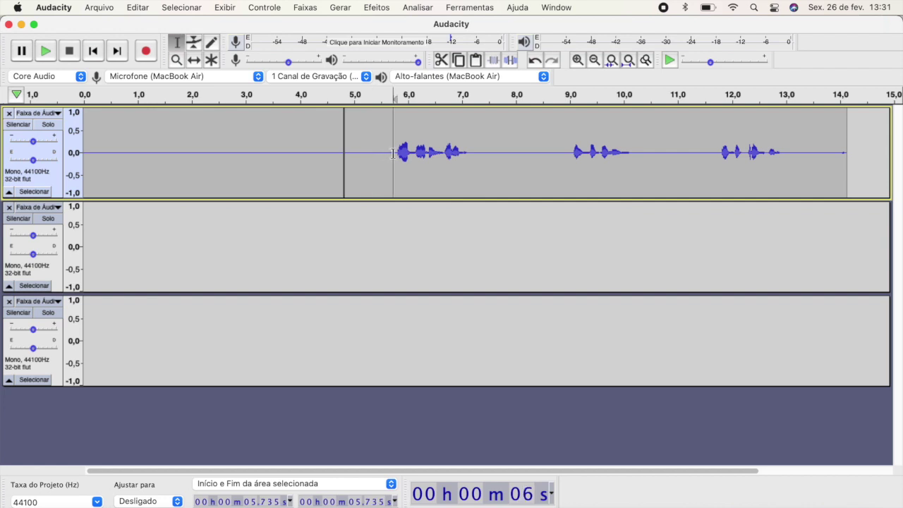
pyautogui.moveTo(393, 154); pyautogui.dragTo(78, 141)
pyautogui.press('Delete')
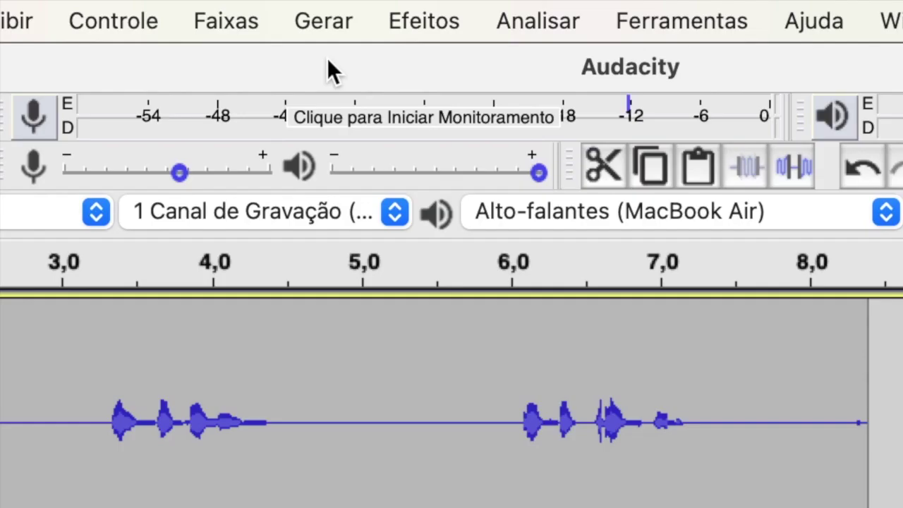
pyautogui.click(346, 8)
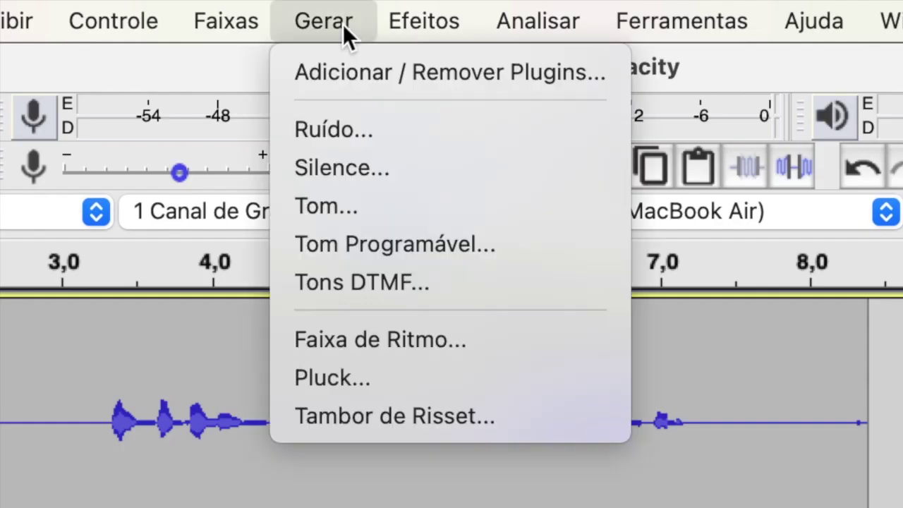
pyautogui.click(435, 169)
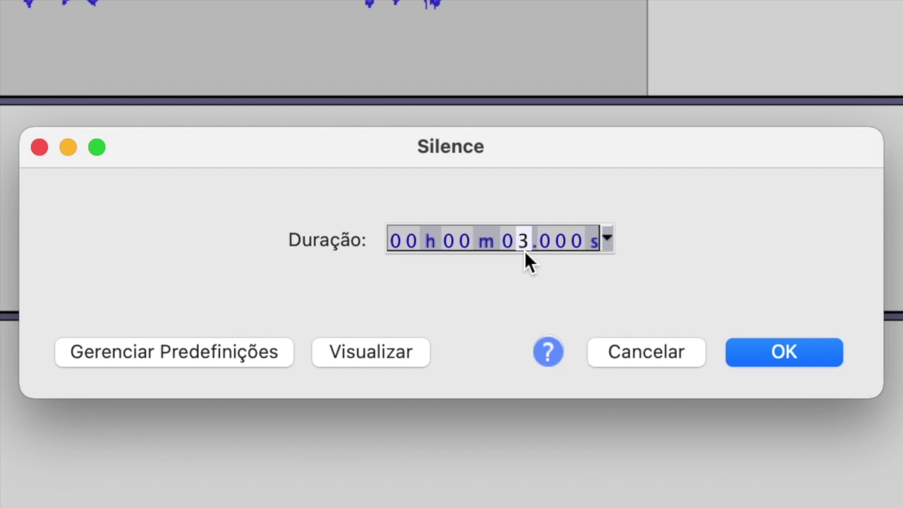
pyautogui.click(751, 355)
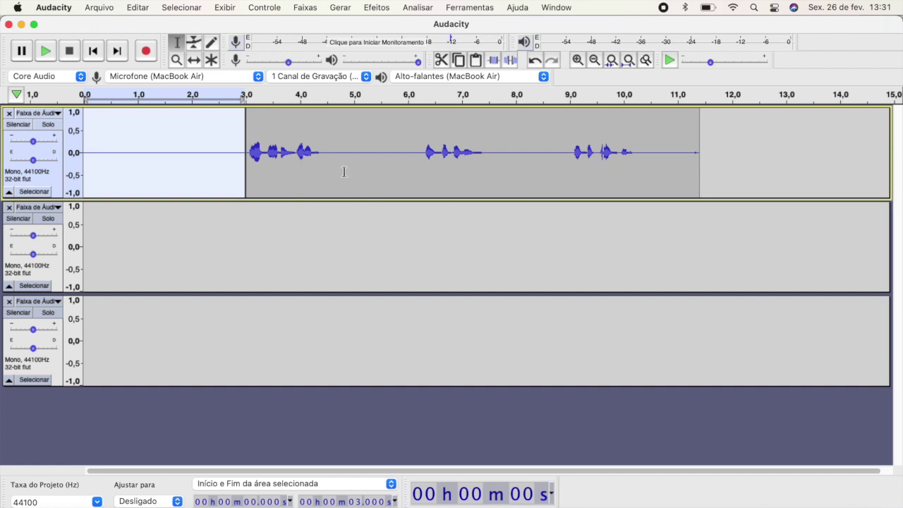
# Step: Replace the pause after the first phrase with 3 seconds of generated silence
pyautogui.moveTo(321, 154); pyautogui.dragTo(423, 170)
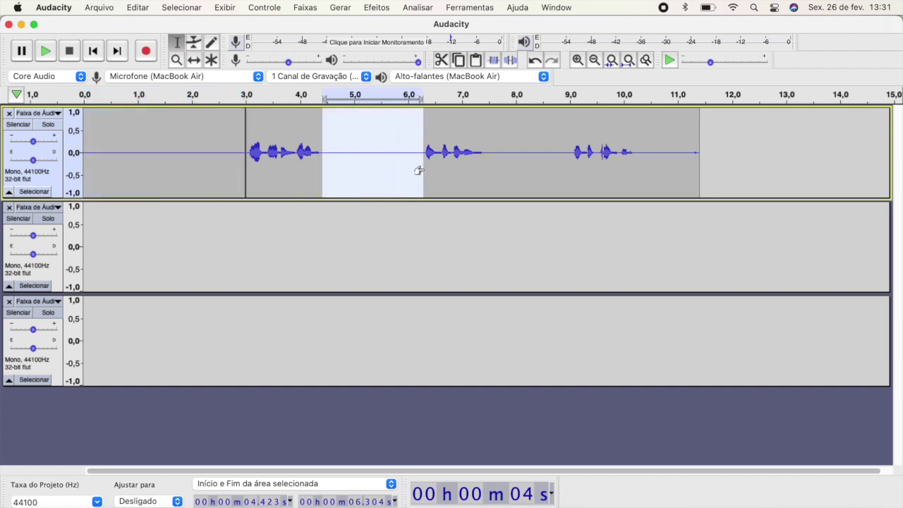
pyautogui.press('BackSpace')
pyautogui.click(341, 10)
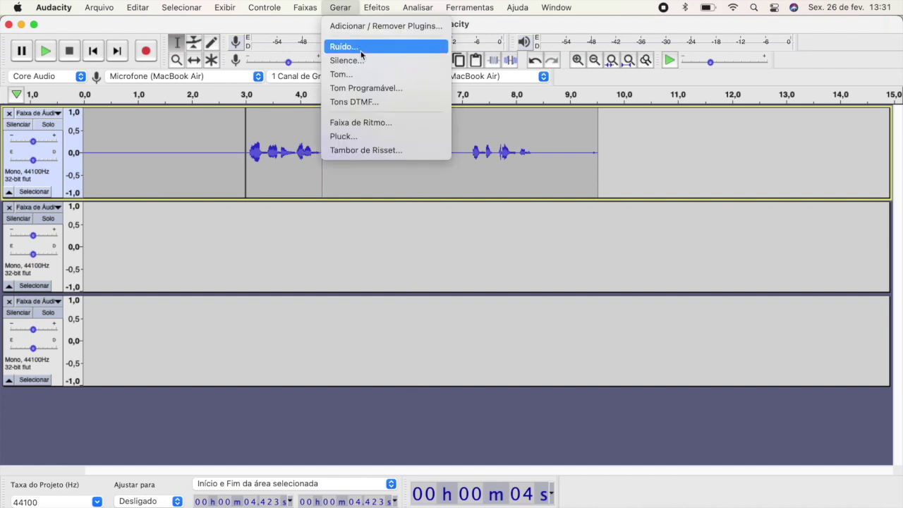
pyautogui.click(360, 47)
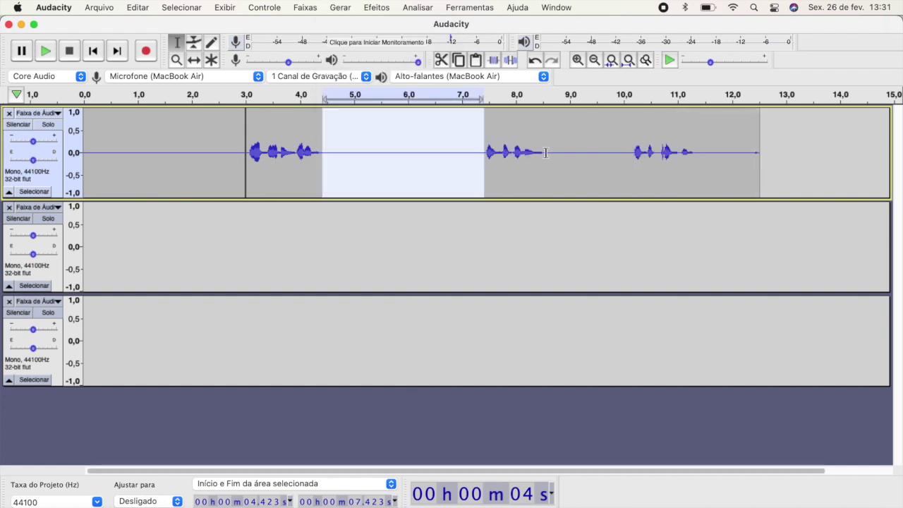
# Step: Replace the second pause with 3 seconds of silence and delete the trailing silence
pyautogui.moveTo(545, 156); pyautogui.dragTo(631, 174)
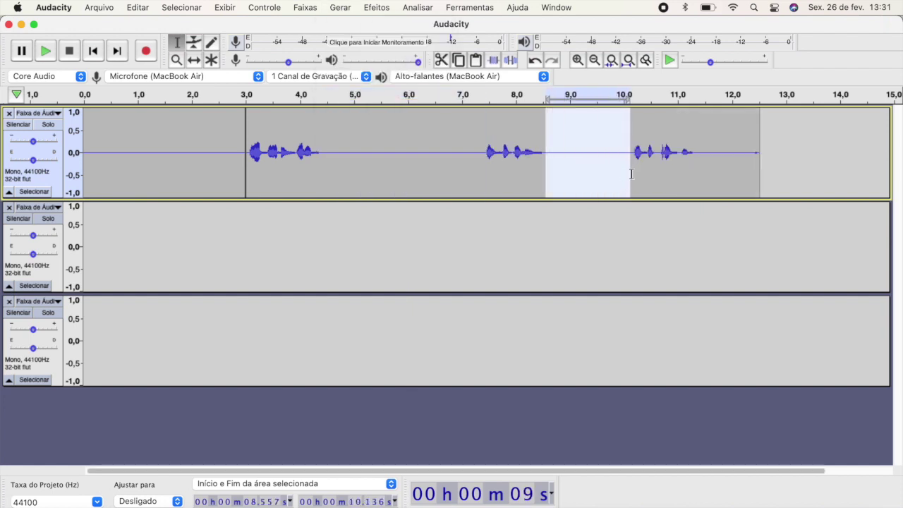
pyautogui.press('BackSpace')
pyautogui.click(352, 8)
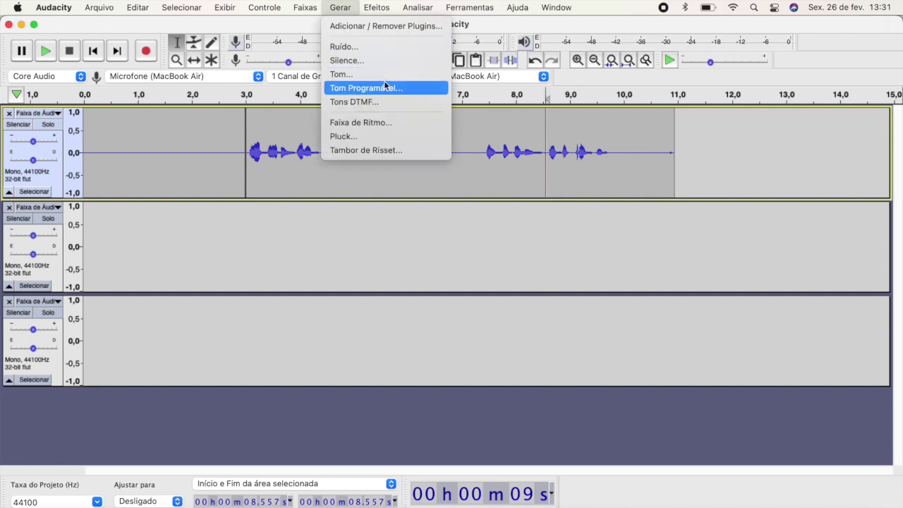
pyautogui.click(393, 63)
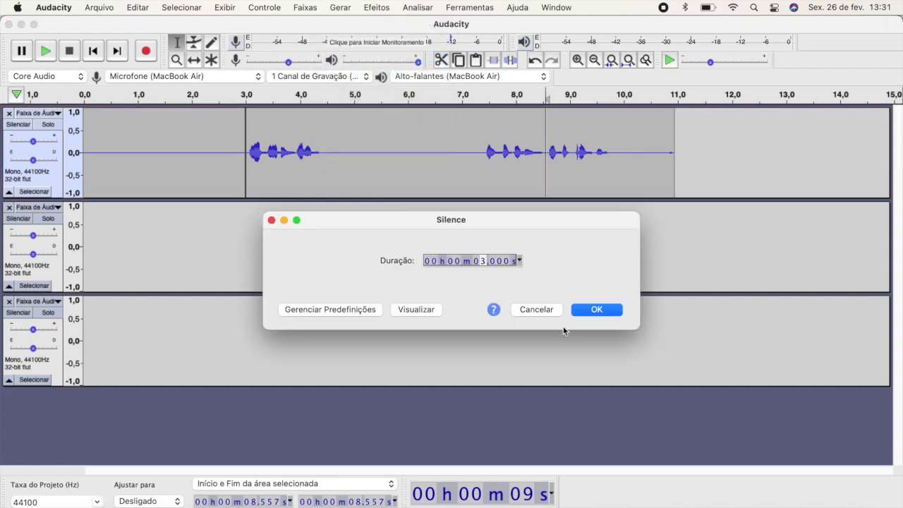
pyautogui.click(598, 310)
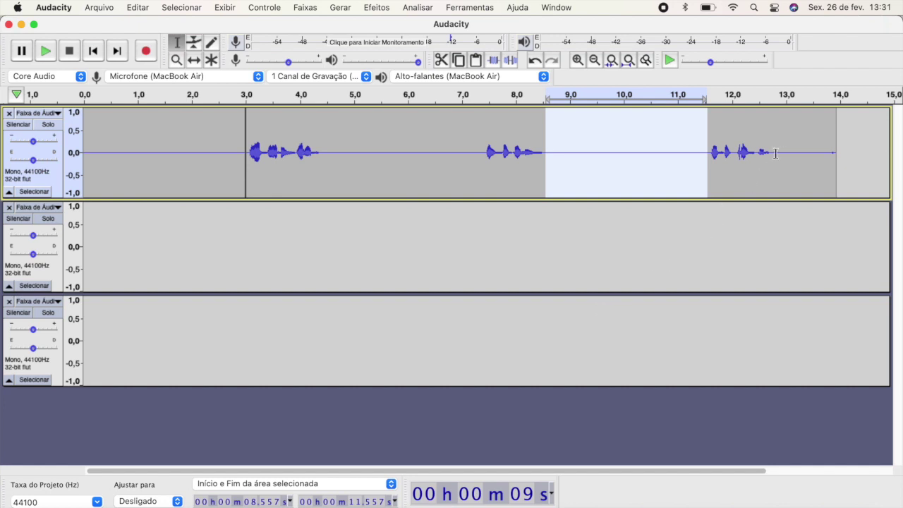
pyautogui.moveTo(775, 153); pyautogui.dragTo(832, 157)
pyautogui.press('Delete')
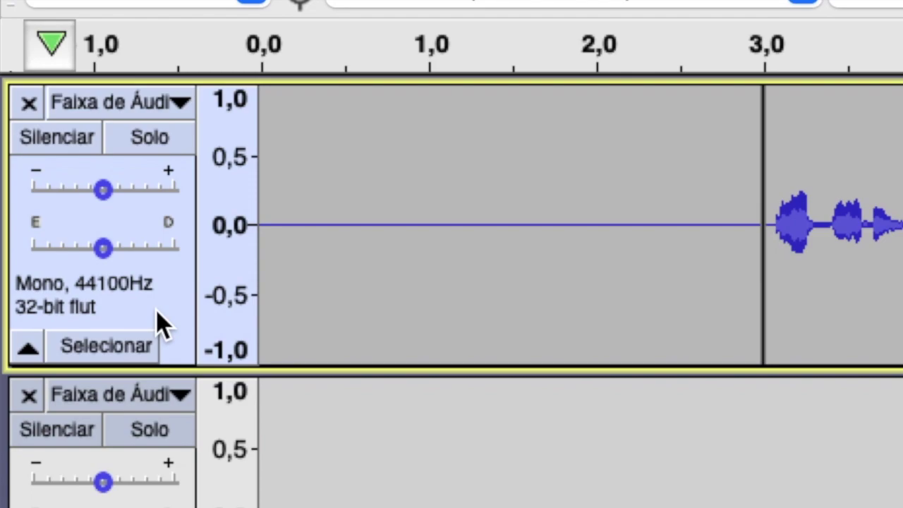
# Step: Copy the 12.8-second voice clip and append copies until track 1 ends near 1:04.087
pyautogui.click(160, 324)
pyautogui.hotkey('ctrl', 'c')
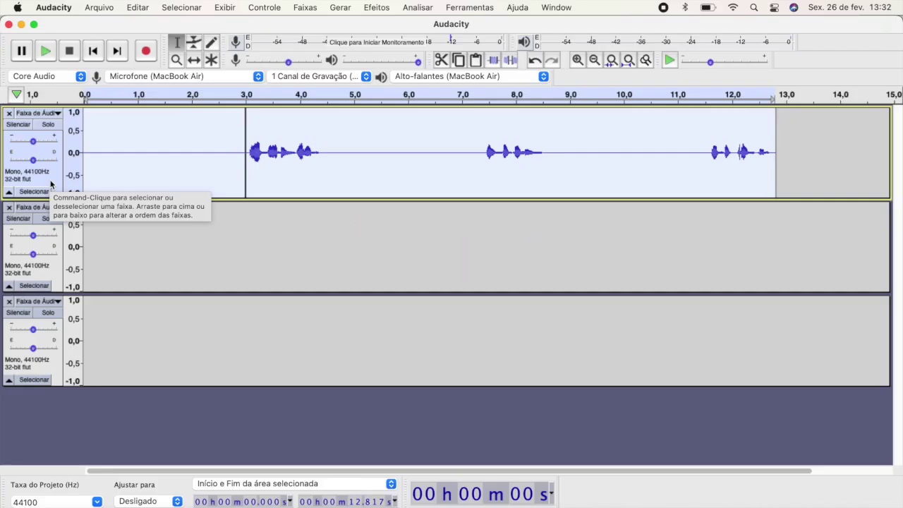
pyautogui.press('Right')
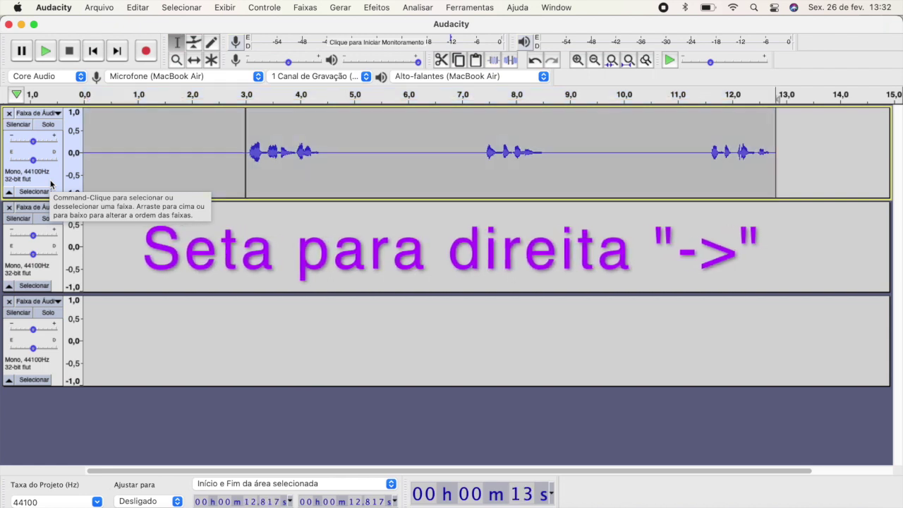
pyautogui.hotkey('ctrl', 'v')
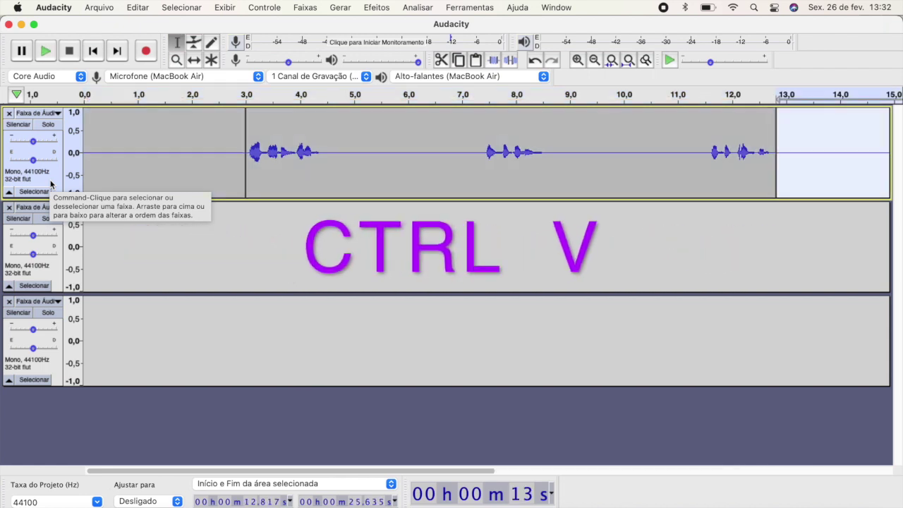
pyautogui.press('Right')
pyautogui.hotkey('ctrl', 'v')
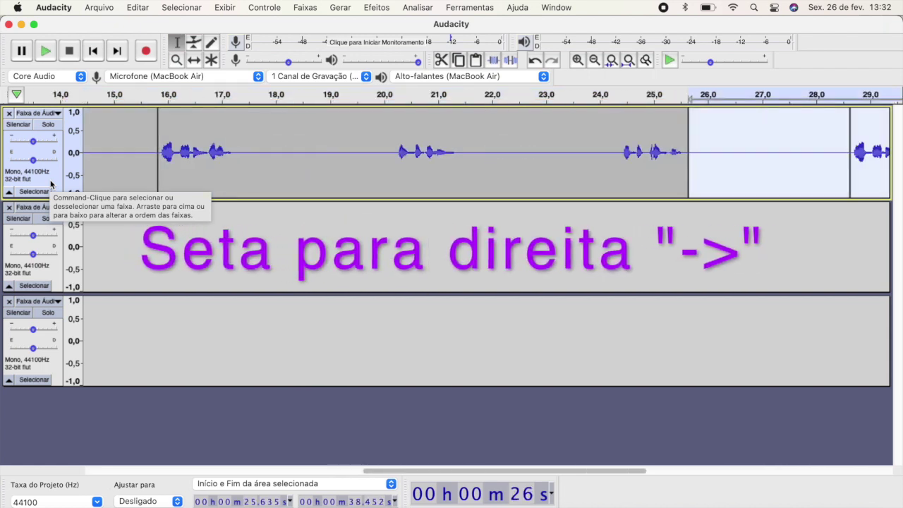
pyautogui.hotkey('ctrl', 'v')
pyautogui.press('Right')
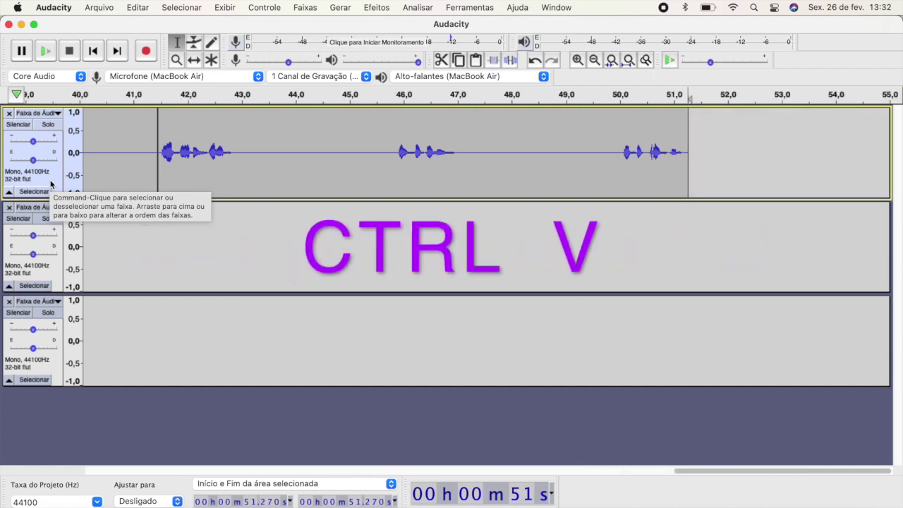
pyautogui.hotkey('ctrl', 'v')
pyautogui.press('Right')
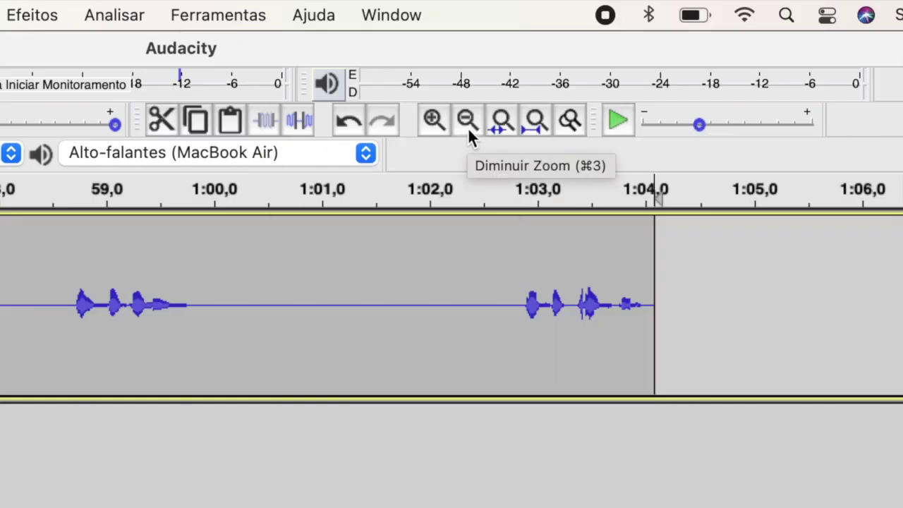
# Step: Zoom out to a multi-minute view and copy the whole one-minute voice track
pyautogui.click(467, 127)
pyautogui.click(467, 127)
pyautogui.click(468, 127)
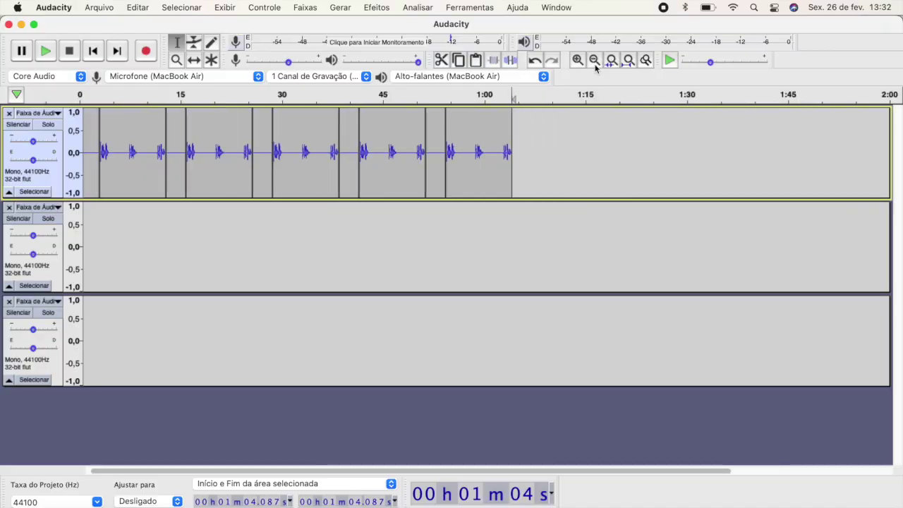
pyautogui.click(595, 60)
pyautogui.click(594, 60)
pyautogui.click(594, 61)
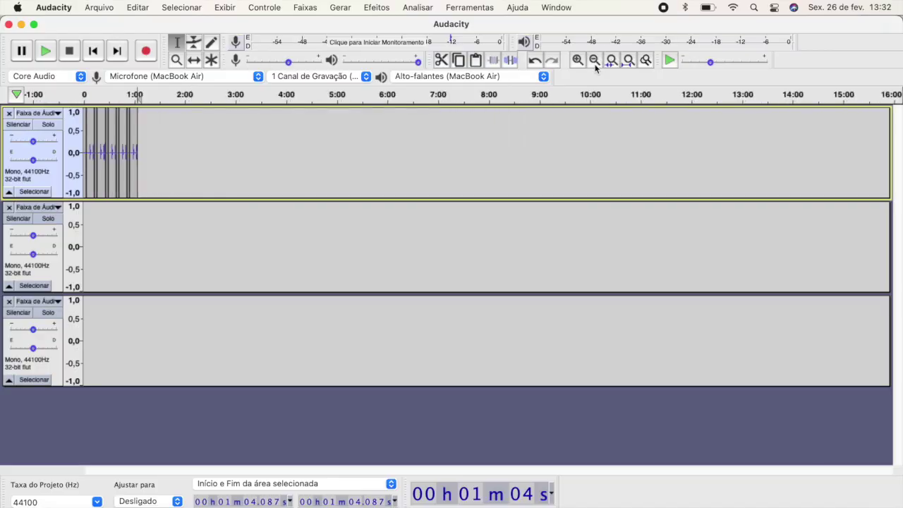
pyautogui.click(53, 182)
pyautogui.hotkey('ctrl', 'c')
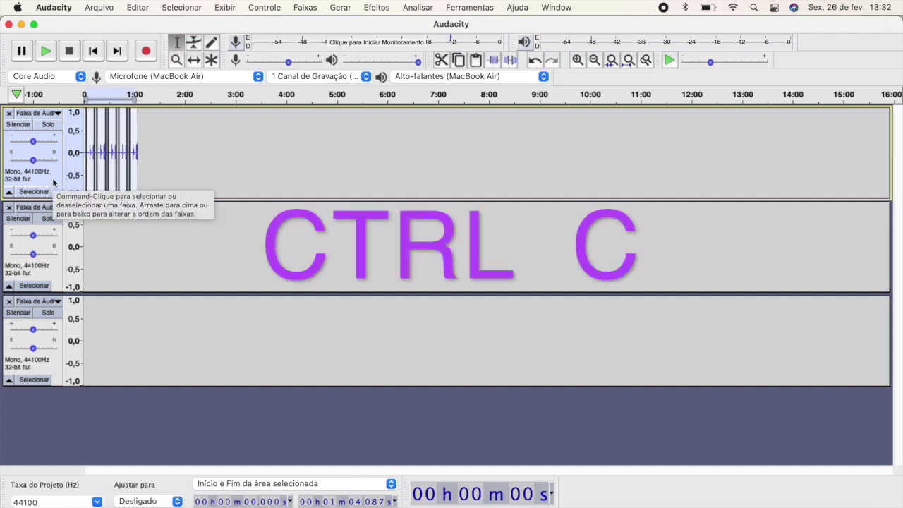
# Step: Paste the one-minute block repeatedly at the track end, extending the voice to 9:36
pyautogui.press('Right')
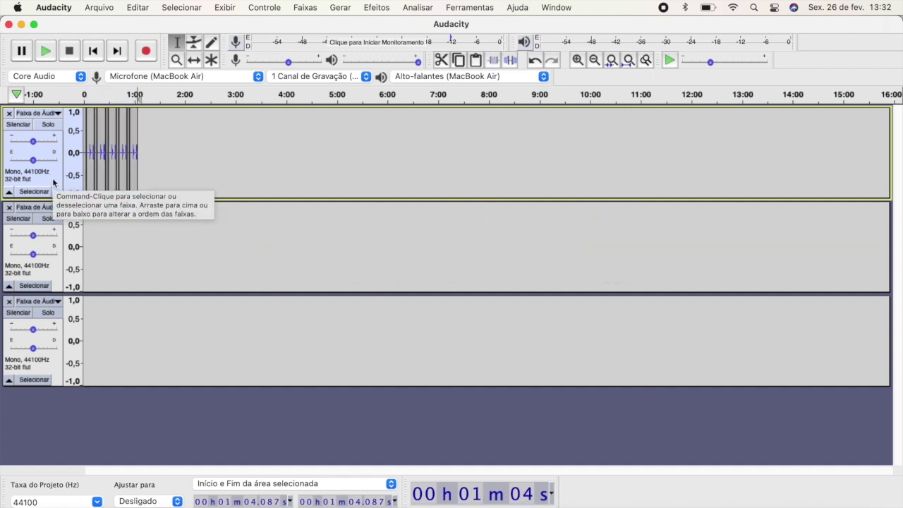
pyautogui.press('cmd+v')
pyautogui.press('Right')
pyautogui.press('cmd+v')
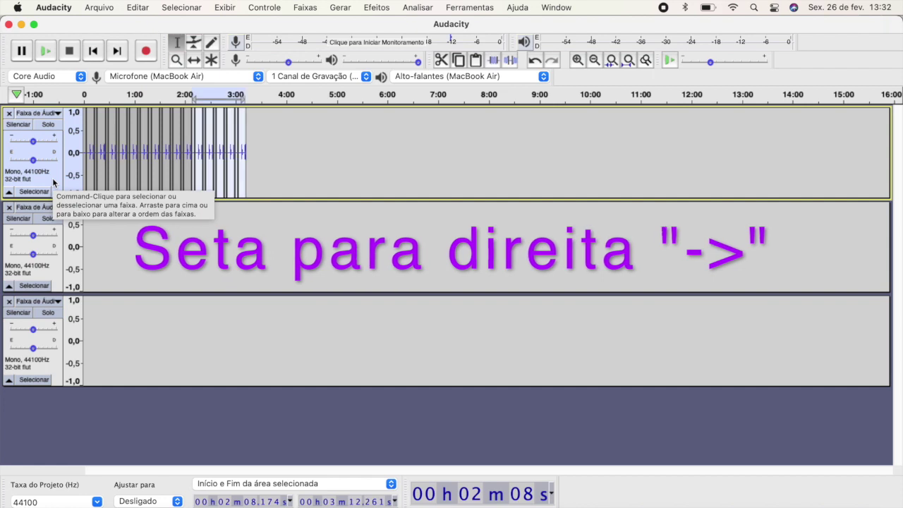
pyautogui.press('Right')
pyautogui.press('super+v')
pyautogui.press('Right')
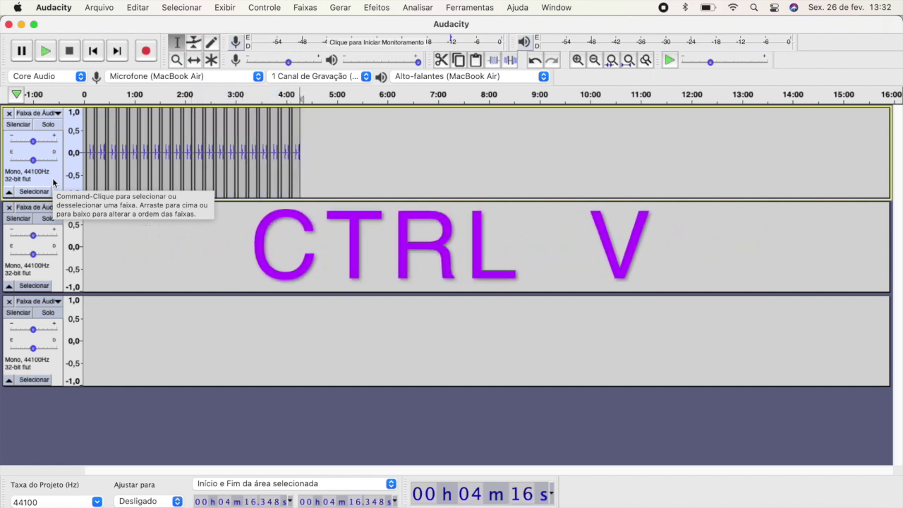
pyautogui.press('super+v')
pyautogui.press('Right')
pyautogui.press('super+v')
pyautogui.press('Right')
pyautogui.press('super+v')
pyautogui.press('Right')
pyautogui.press('super+v')
pyautogui.press('Right')
pyautogui.press('super+v')
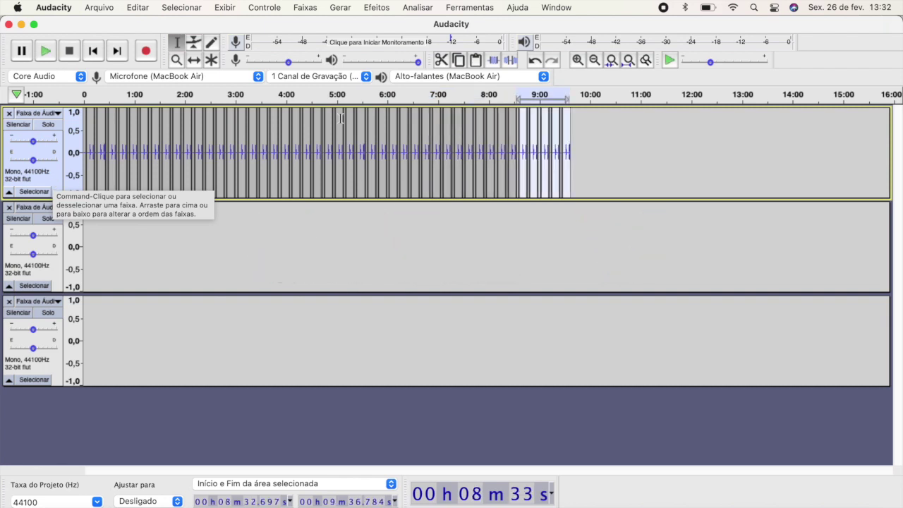
# Step: At the hour-long view, keep pasting copies at the end until the voice reaches about 8:58:20
pyautogui.click(594, 66)
pyautogui.click(594, 65)
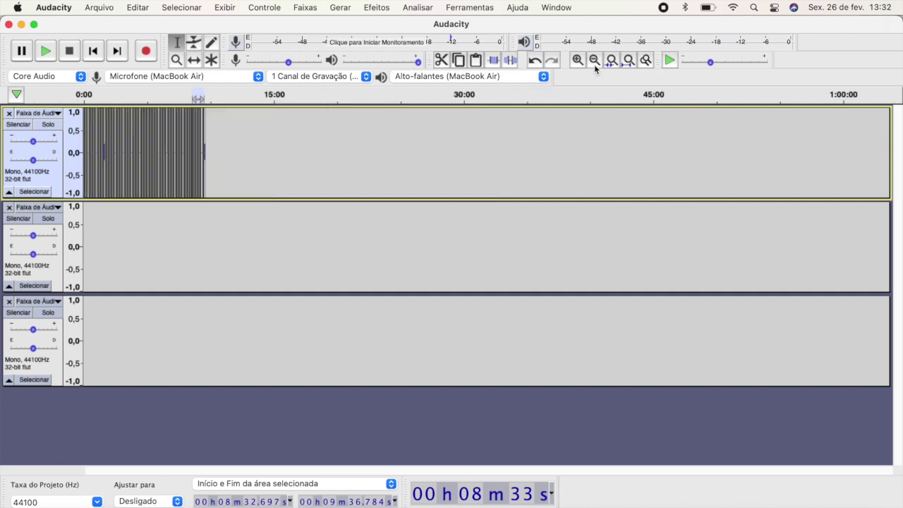
pyautogui.click(55, 181)
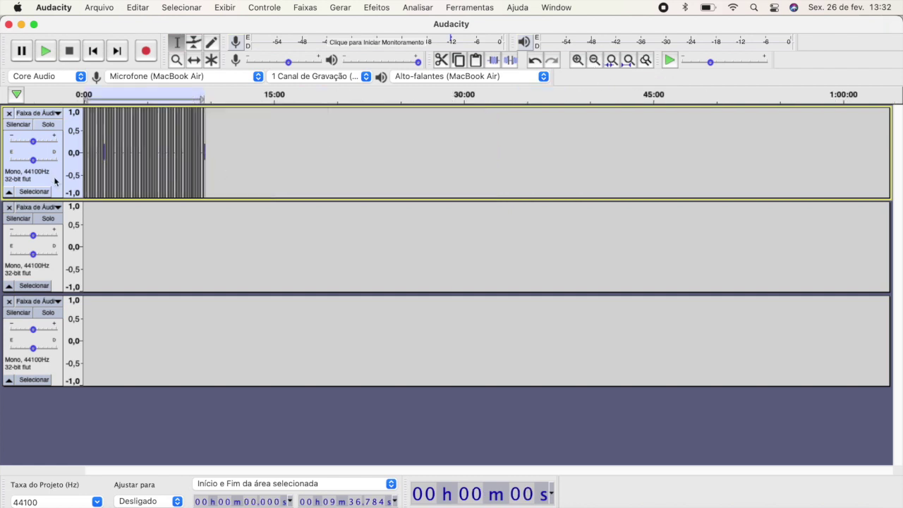
pyautogui.press('End')
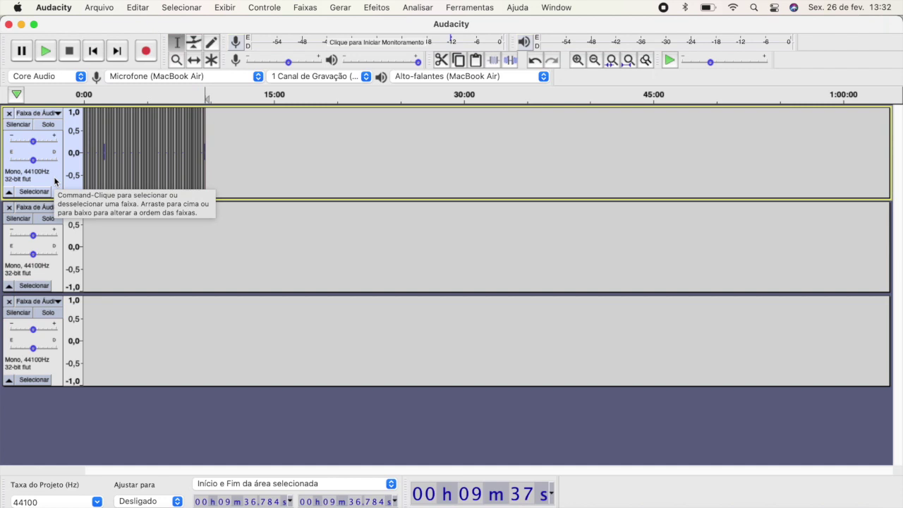
pyautogui.press('super+v')
pyautogui.press('End')
pyautogui.press('super+v')
pyautogui.press('End')
pyautogui.press('super+v')
pyautogui.press('End')
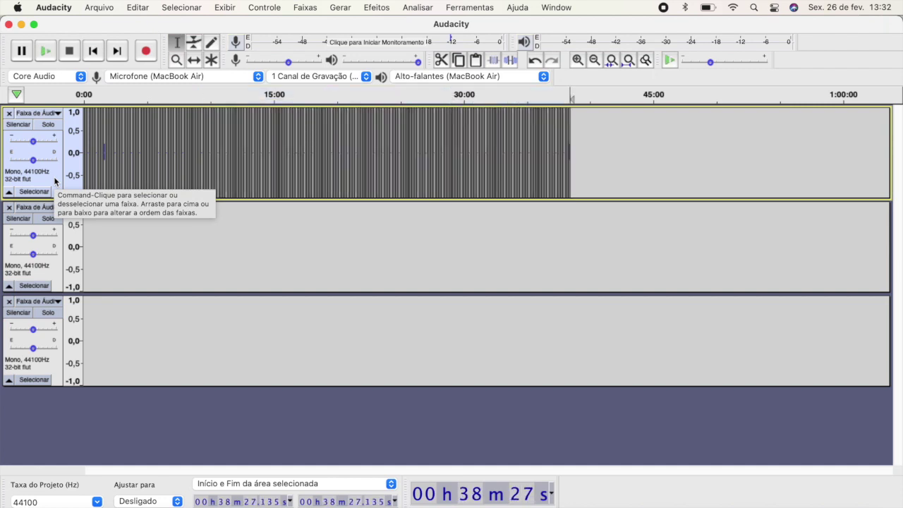
pyautogui.press('super+v')
pyautogui.press('End')
pyautogui.press('super+v')
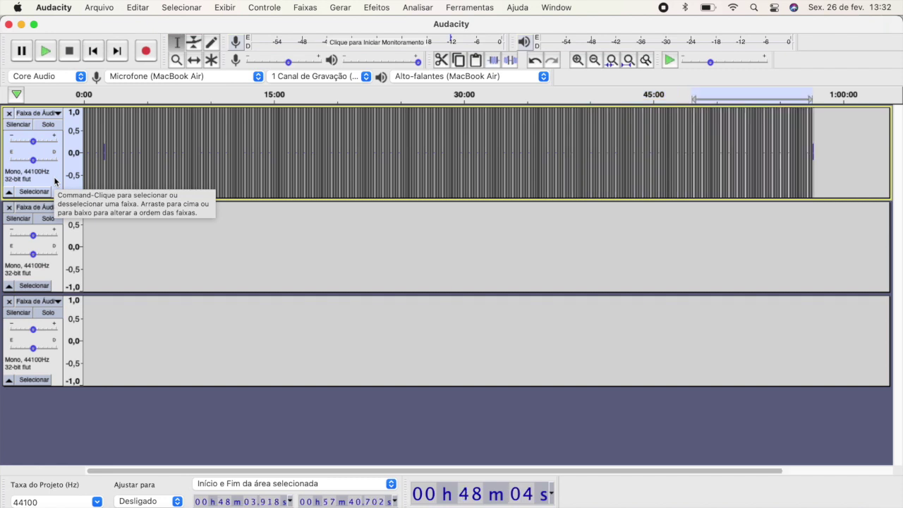
pyautogui.press('End')
pyautogui.press('super+v')
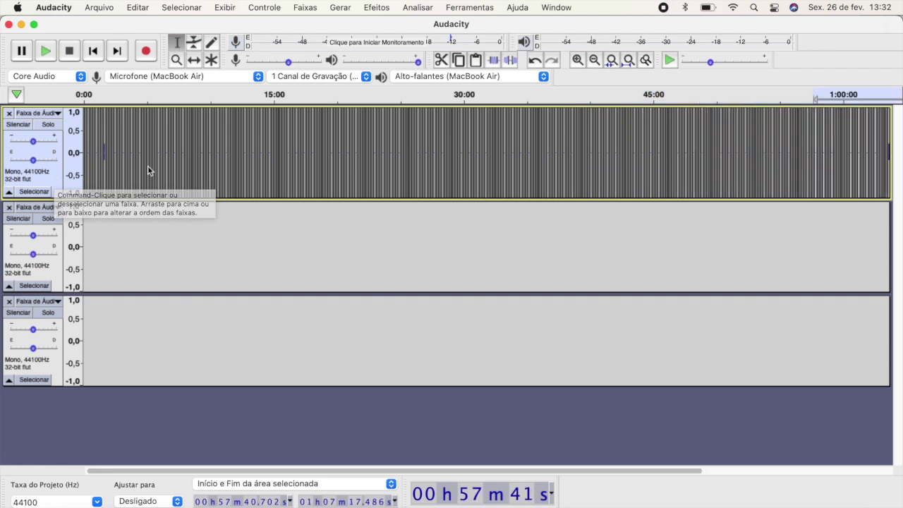
pyautogui.press('super+v')
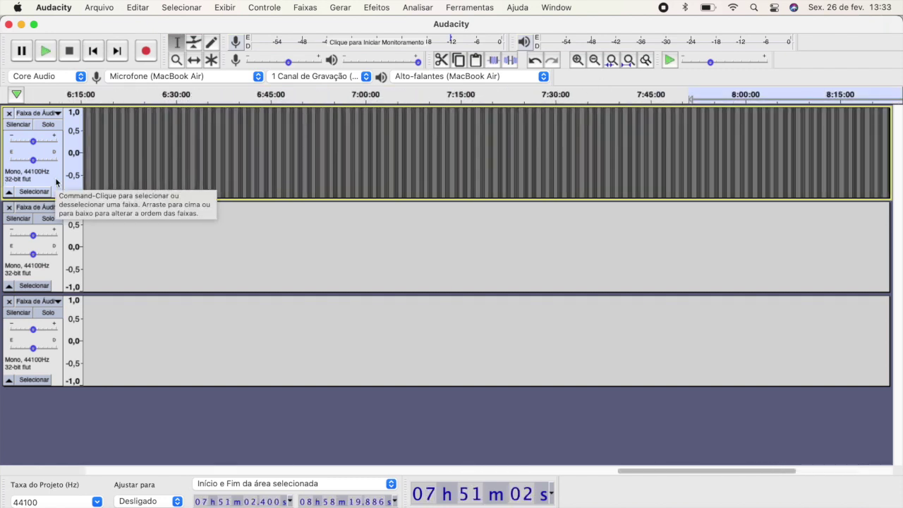
pyautogui.press('End')
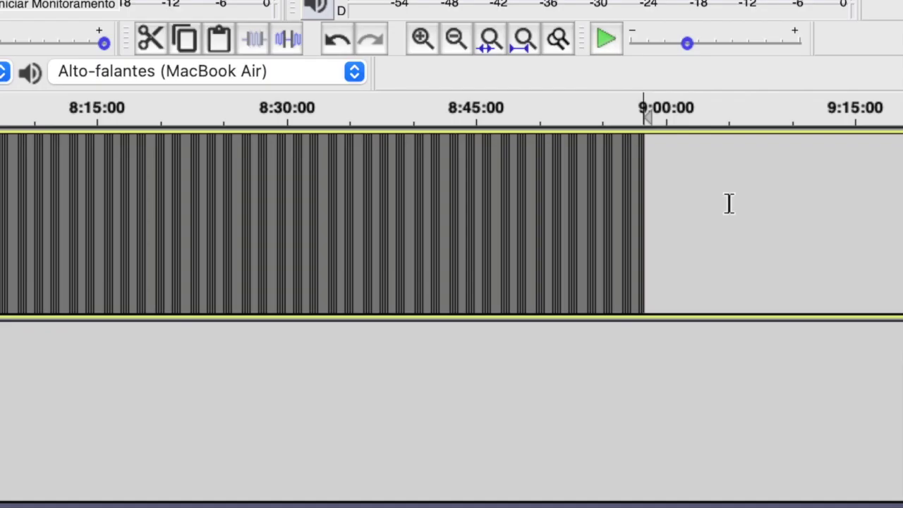
# Step: Delete all voice audio beyond 8:00:00, then select the empty second track
pyautogui.moveTo(729, 203); pyautogui.dragTo(0, 146)
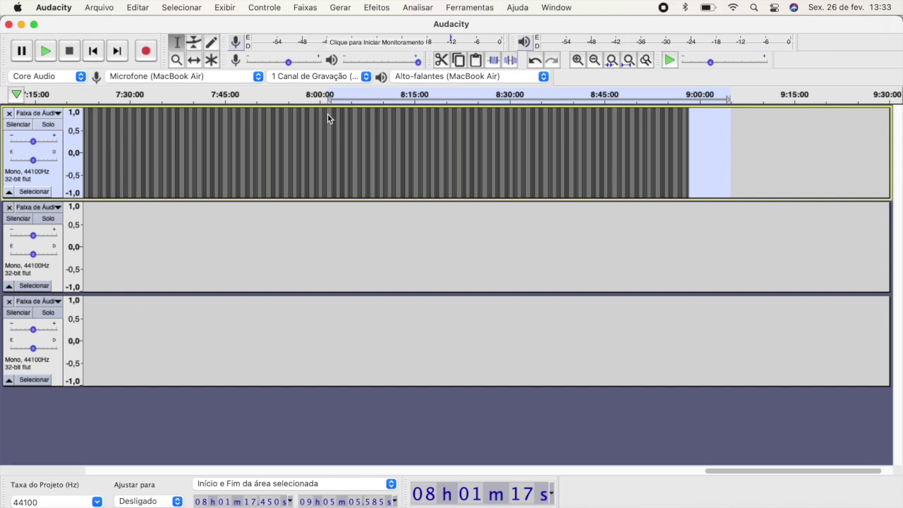
pyautogui.press('Delete')
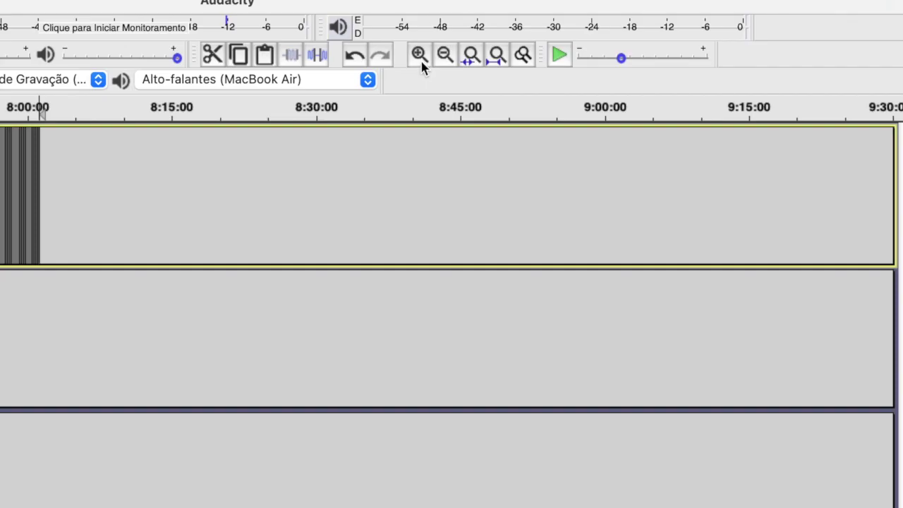
pyautogui.click(578, 63)
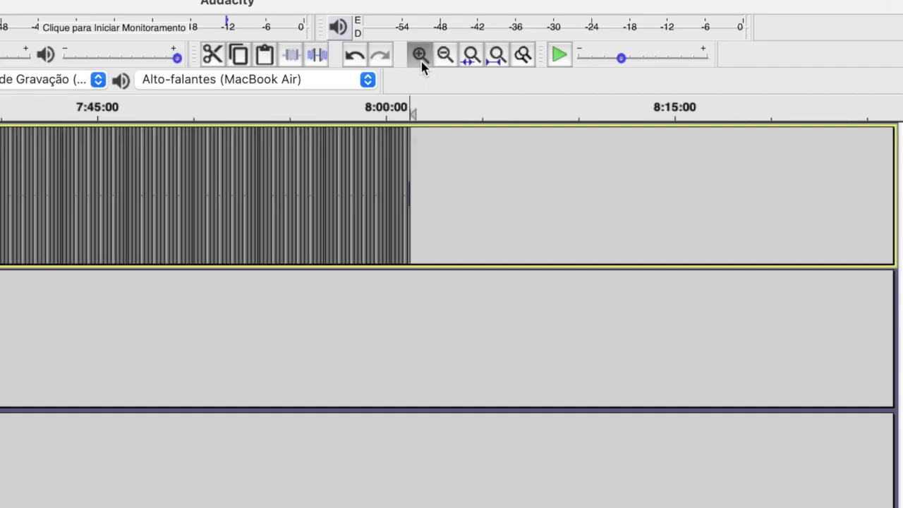
pyautogui.click(418, 55)
pyautogui.click(419, 55)
pyautogui.click(419, 55)
pyautogui.moveTo(662, 191); pyautogui.dragTo(173, 182)
pyautogui.moveTo(413, 145); pyautogui.dragTo(188, 152)
pyautogui.press('Delete')
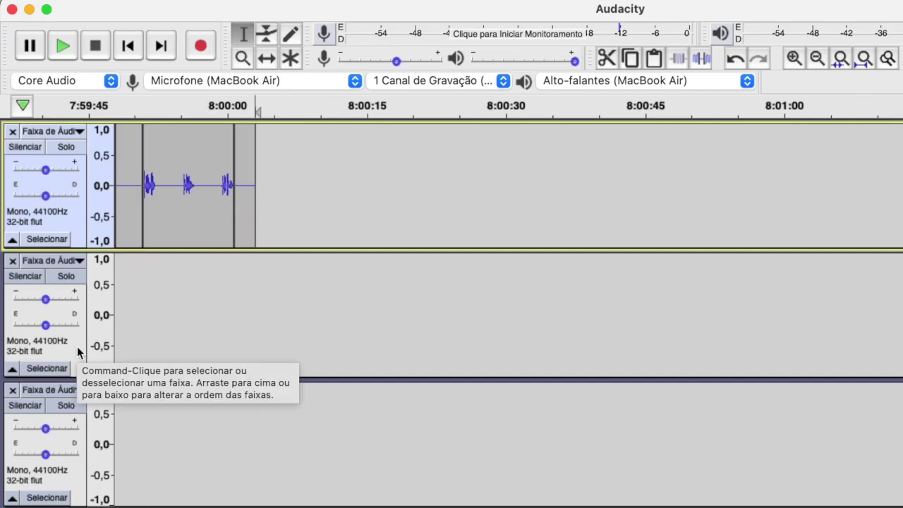
pyautogui.click(77, 346)
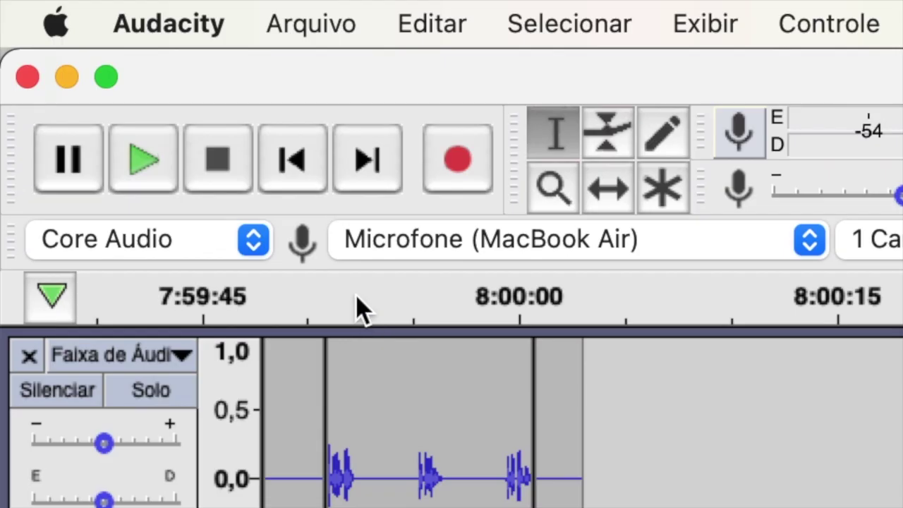
# Step: From 0:00, generate a one-hour 528 Hz sine tone at amplitude 0.8 on track 2
pyautogui.click(294, 163)
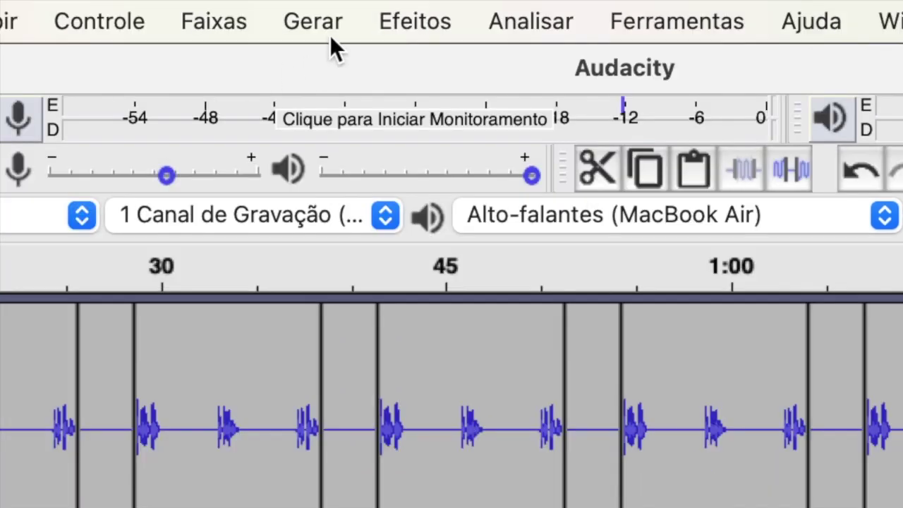
pyautogui.click(332, 32)
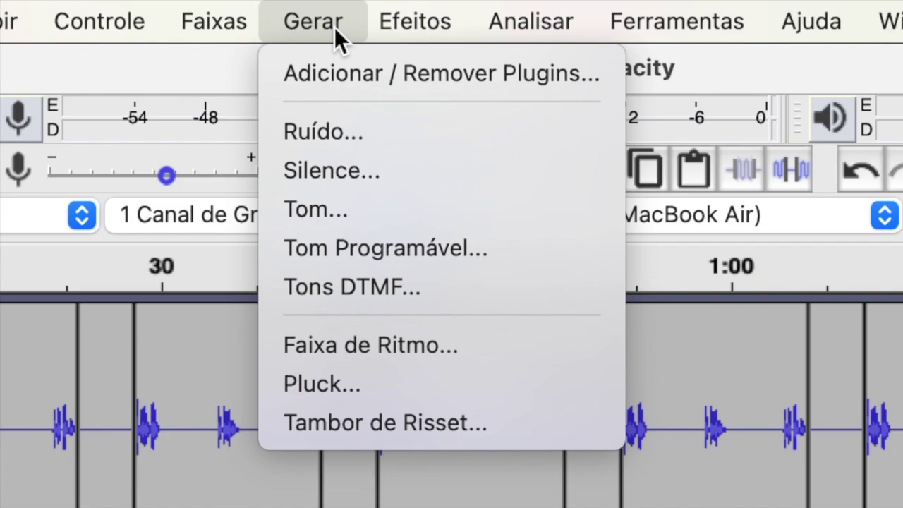
pyautogui.click(395, 212)
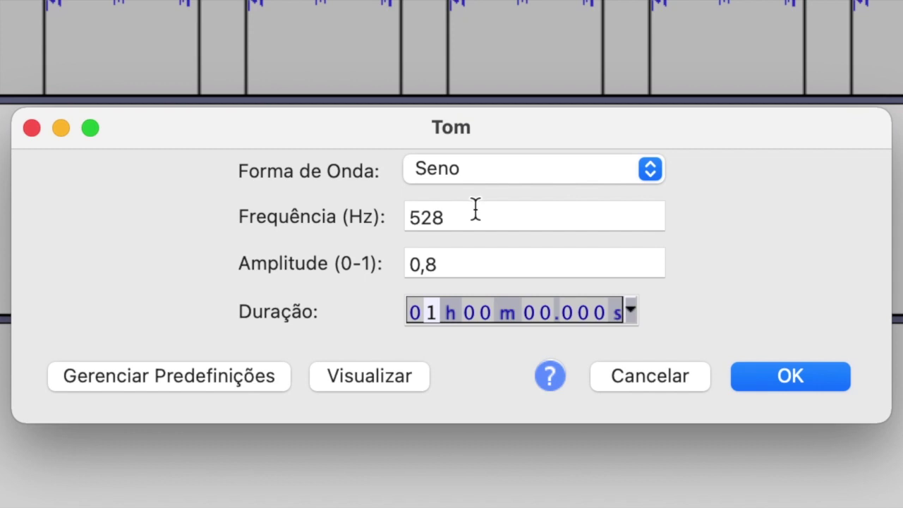
pyautogui.click(465, 210)
pyautogui.click(803, 378)
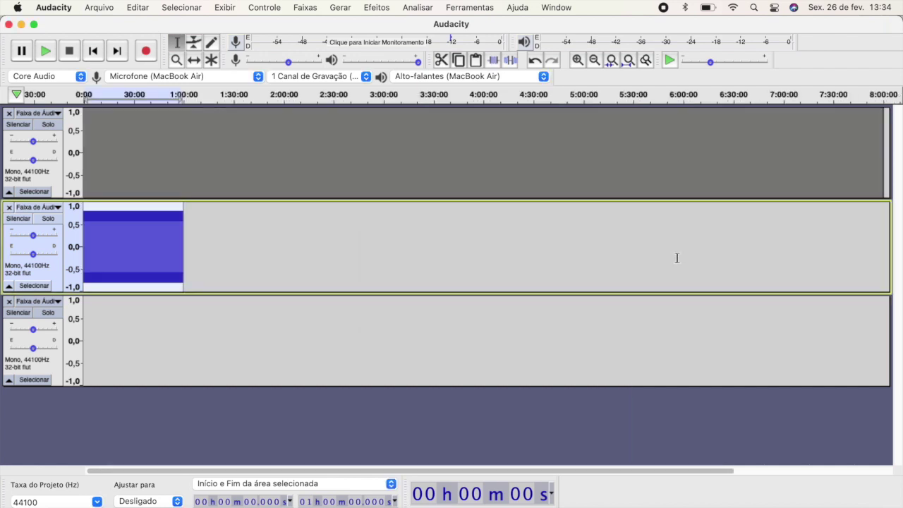
# Step: Copy the one-hour 528 Hz tone and paste copies until track 2 ends at 8:00:00, then select track 3
pyautogui.click(47, 273)
pyautogui.hotkey('ctrl', 'c')
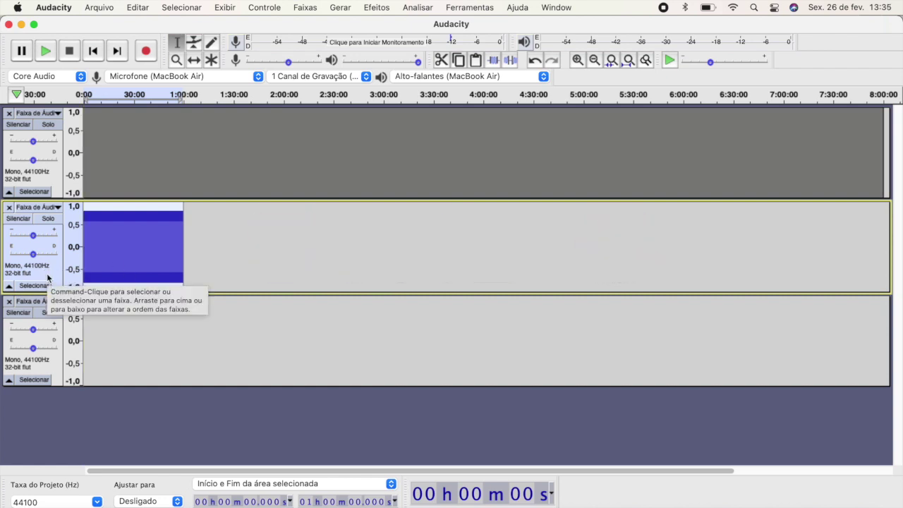
pyautogui.press('Right')
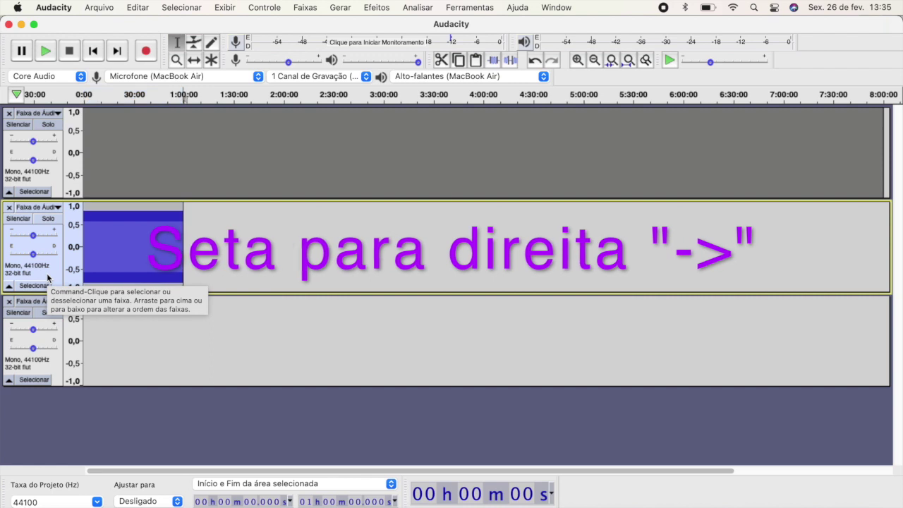
pyautogui.hotkey('ctrl', 'v')
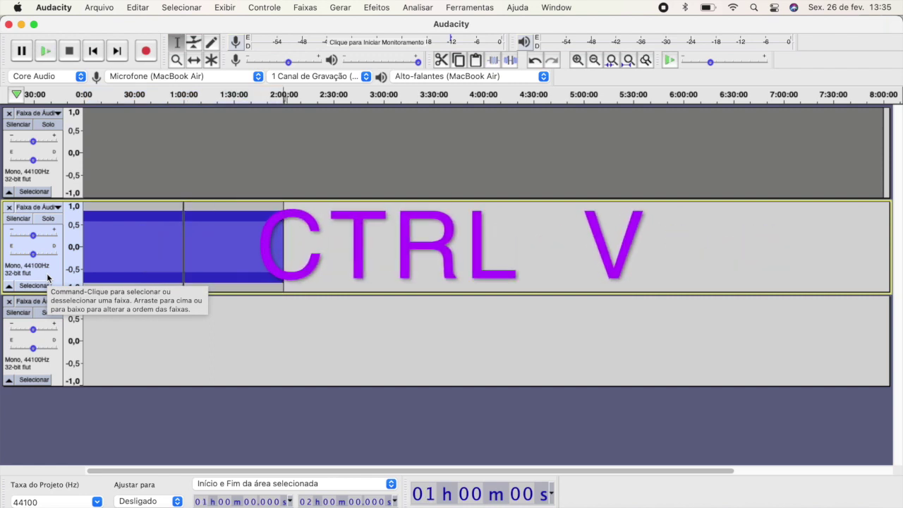
pyautogui.hotkey('ctrl', 'v')
pyautogui.press('Right')
pyautogui.hotkey('ctrl', 'v')
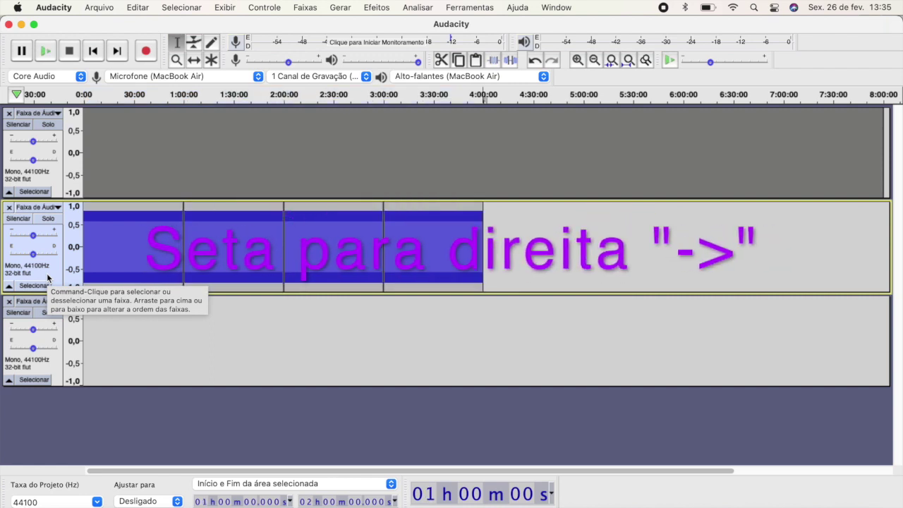
pyautogui.hotkey('ctrl', 'v')
pyautogui.hotkey('ctrl', 'v')
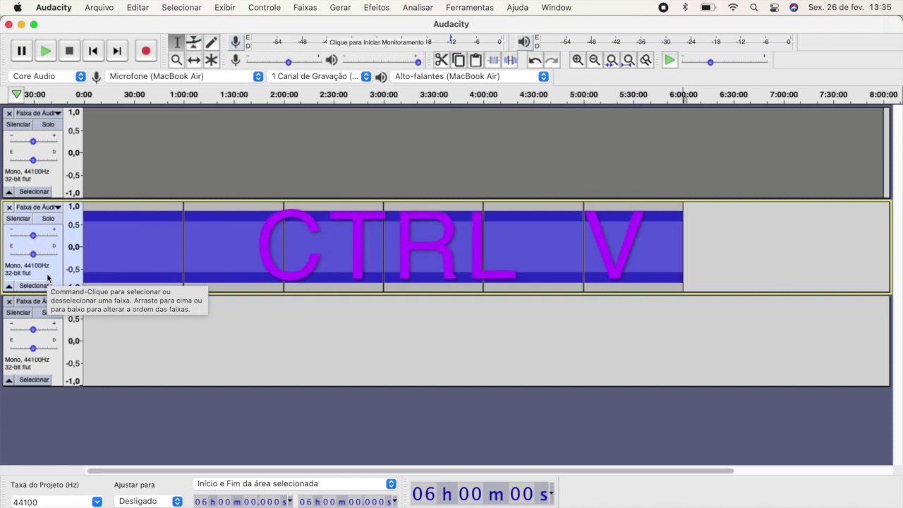
pyautogui.hotkey('ctrl', 'v')
pyautogui.press('Right')
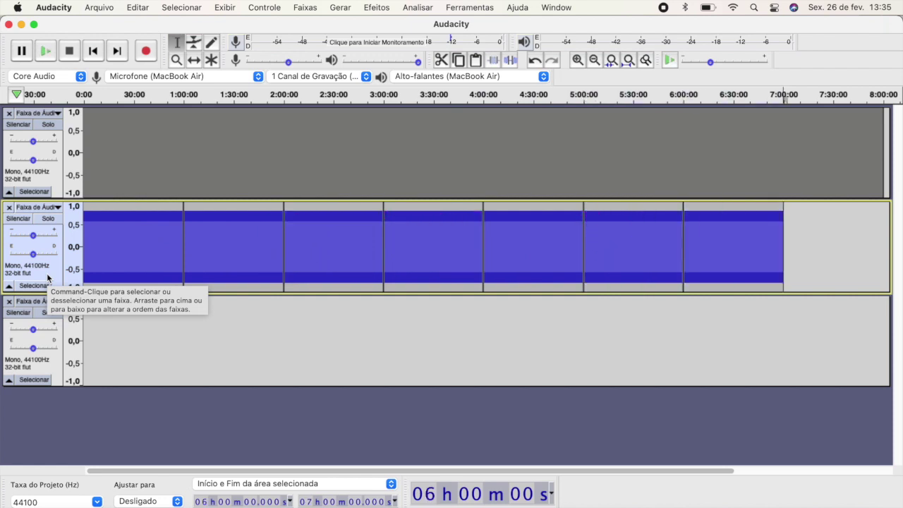
pyautogui.hotkey('ctrl', 'v')
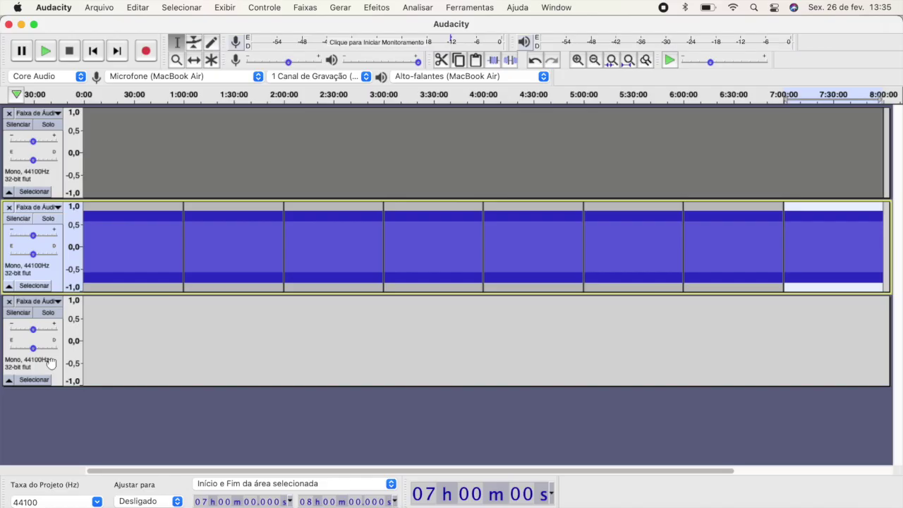
pyautogui.click(82, 479)
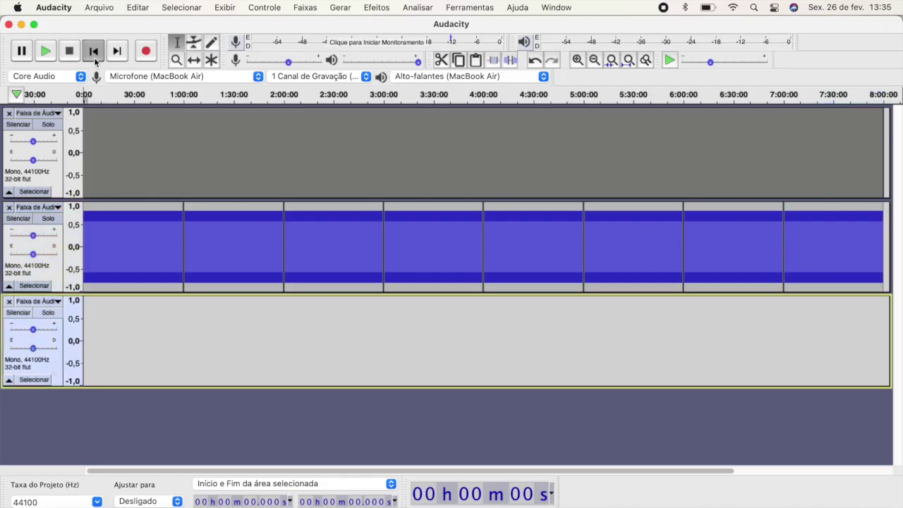
# Step: Generate a sine tone on the third track with the frequency changed from 528 to 535 Hz
pyautogui.click(341, 8)
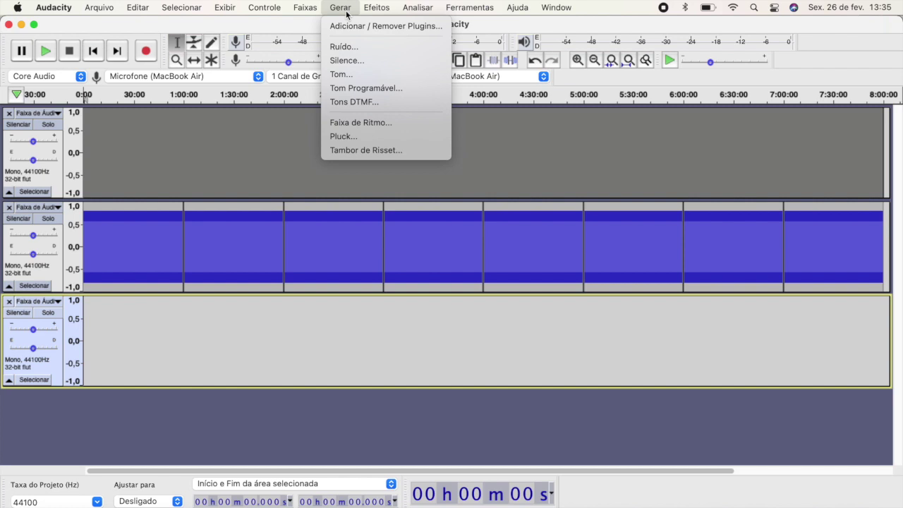
pyautogui.click(362, 76)
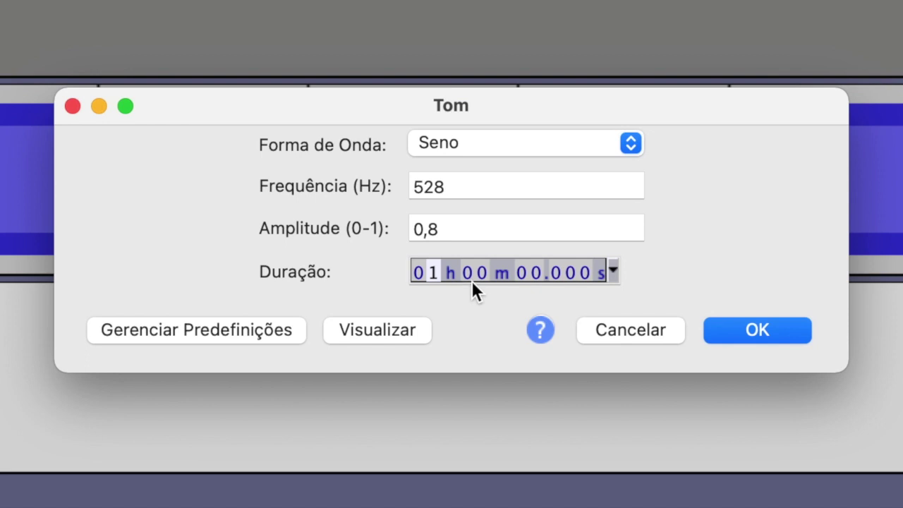
pyautogui.click(476, 187)
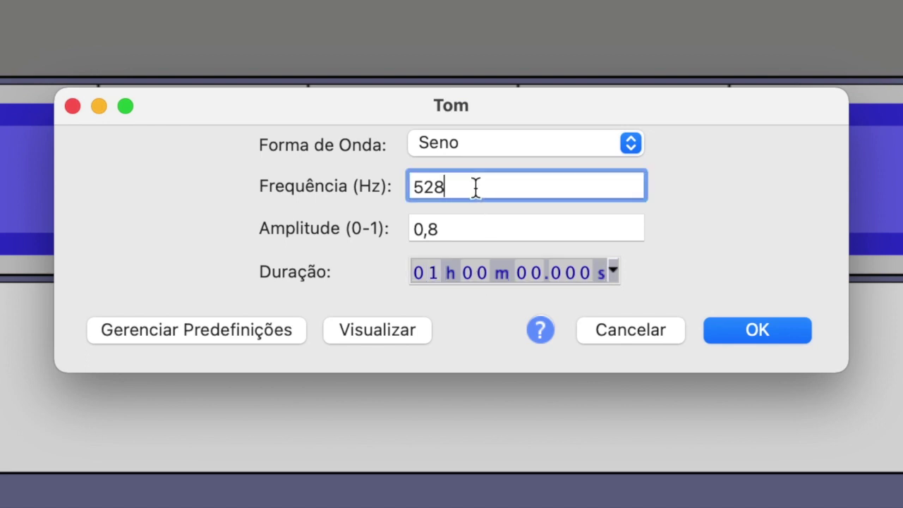
pyautogui.press('BackSpace')
pyautogui.press('BackSpace')
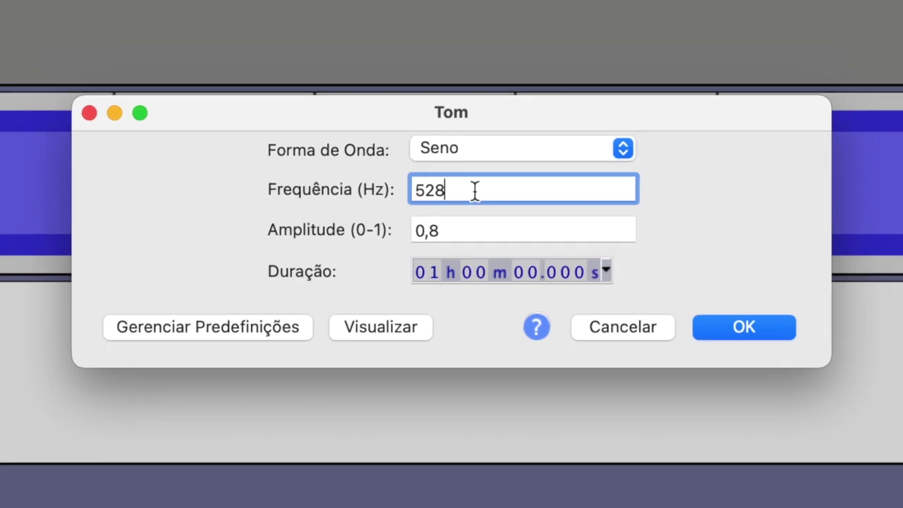
pyautogui.write('35')
pyautogui.click(725, 323)
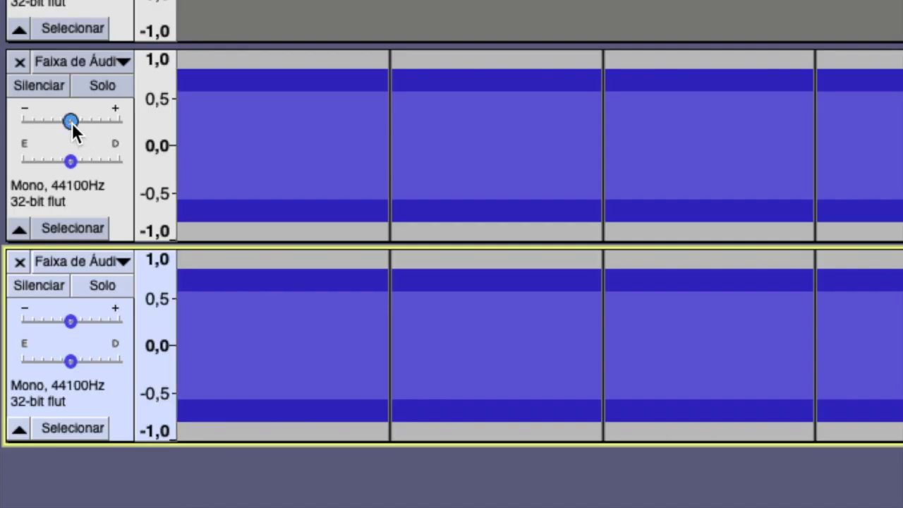
# Step: Set gains: 528 Hz tone to -19 dB, 535 Hz tone to about -17 dB, voice to +5 dB
pyautogui.moveTo(33, 236)
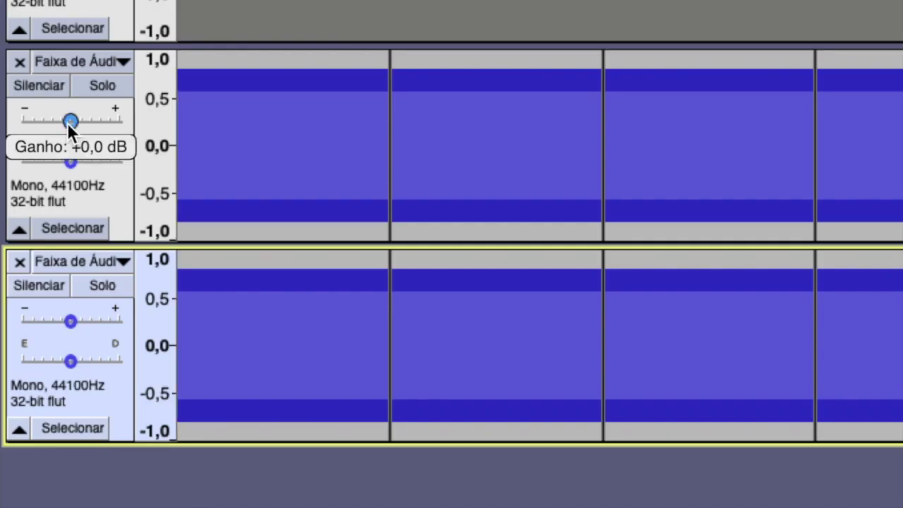
pyautogui.moveTo(44, 122); pyautogui.dragTo(20, 122)
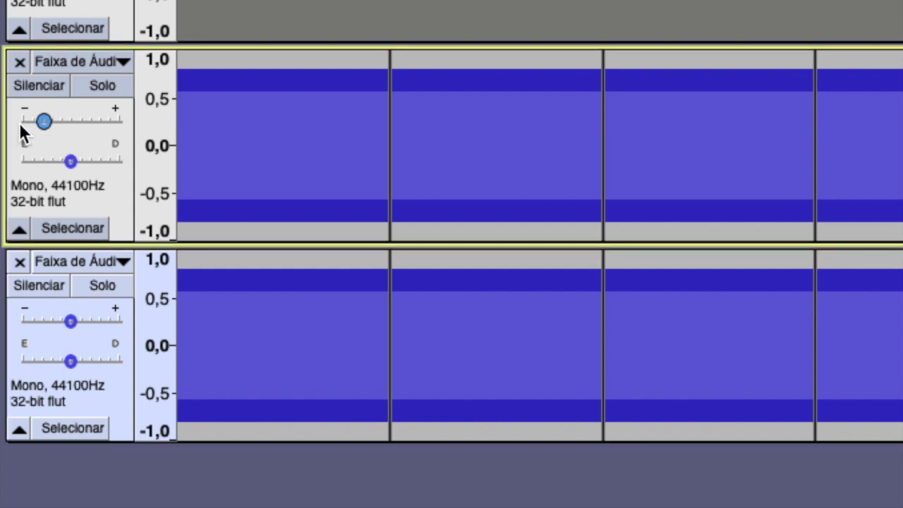
pyautogui.click(73, 325)
pyautogui.moveTo(51, 327); pyautogui.dragTo(28, 324)
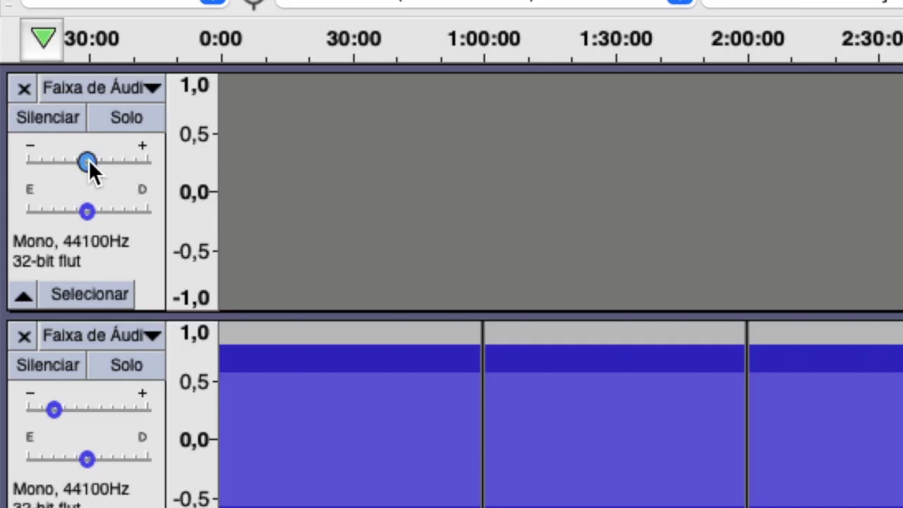
pyautogui.moveTo(88, 160); pyautogui.dragTo(116, 160)
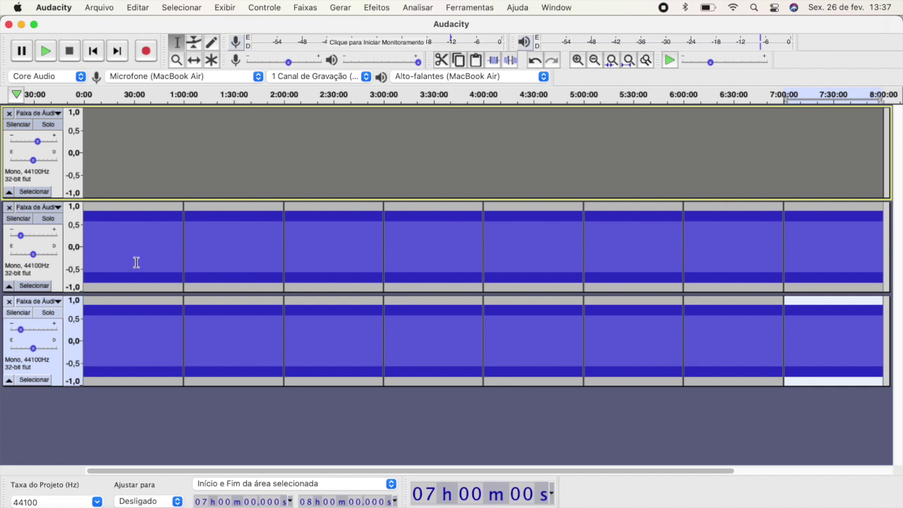
# Step: Pan the 528 Hz tone fully left and the 535 Hz tone fully right
pyautogui.moveTo(34, 255)
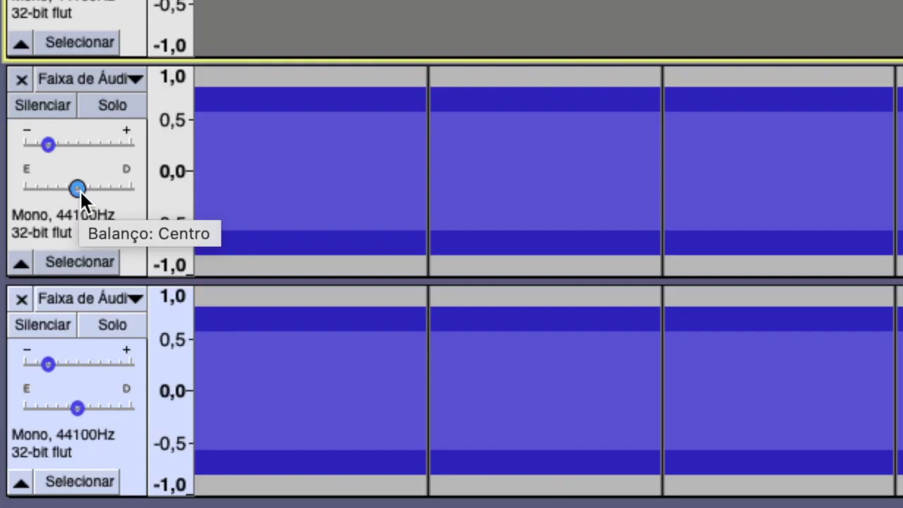
pyautogui.moveTo(77, 189); pyautogui.dragTo(20, 184)
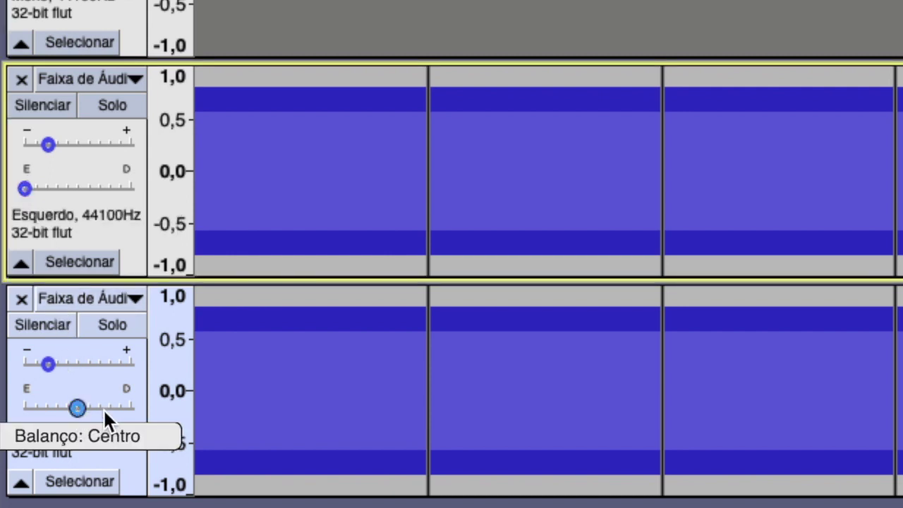
pyautogui.moveTo(76, 409); pyautogui.dragTo(139, 409)
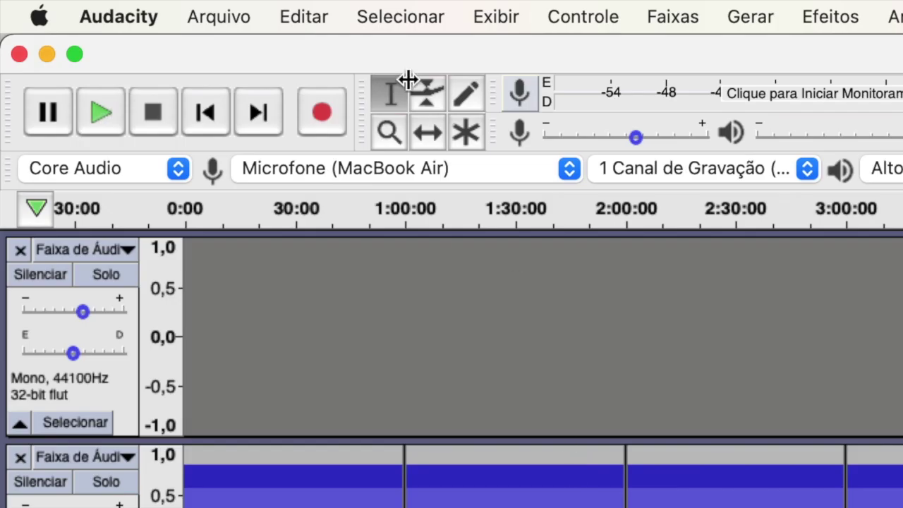
# Step: Export the mix as MP3 named 'MEU AUDIO' in Documentos, leaving metadata tags blank
pyautogui.click(235, 17)
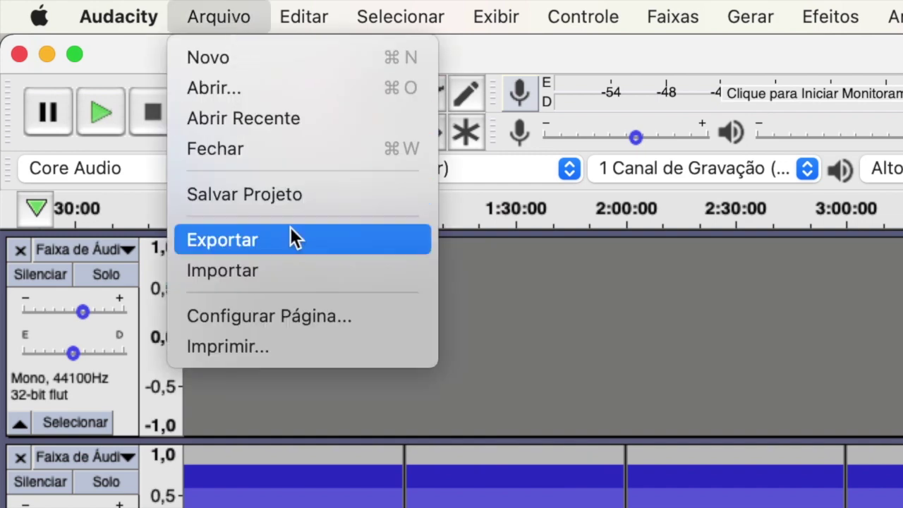
pyautogui.moveTo(289, 244)
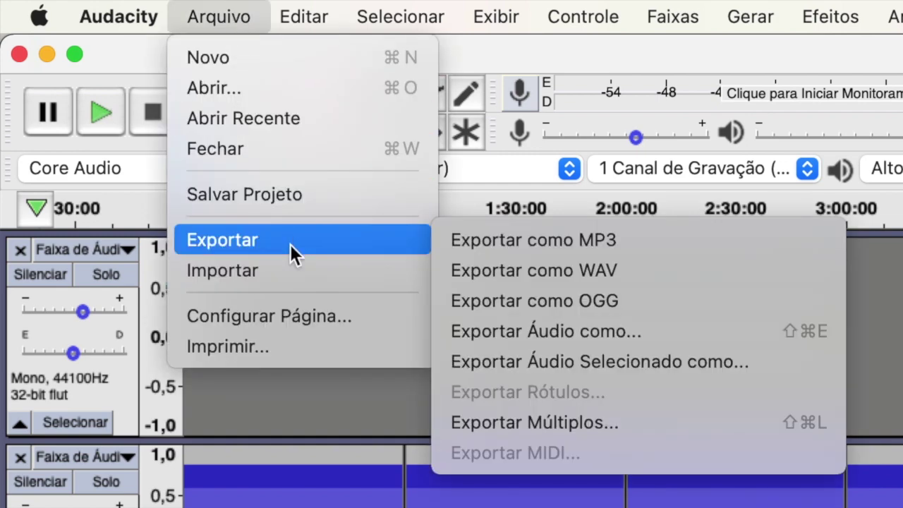
pyautogui.click(646, 241)
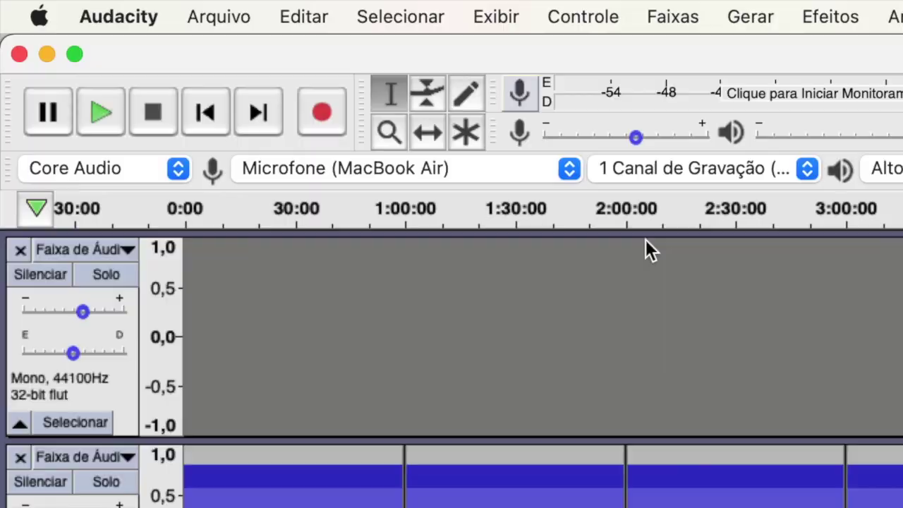
pyautogui.write('MEU AUDIO')
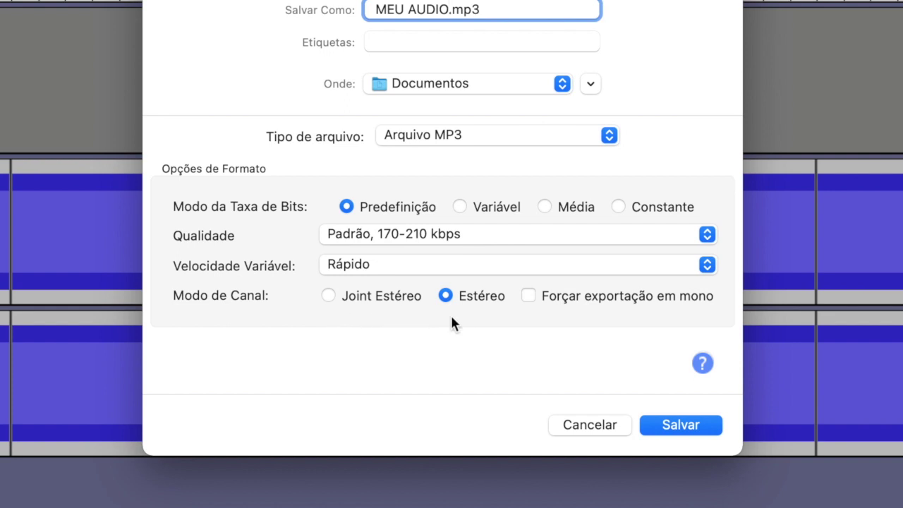
pyautogui.click(678, 423)
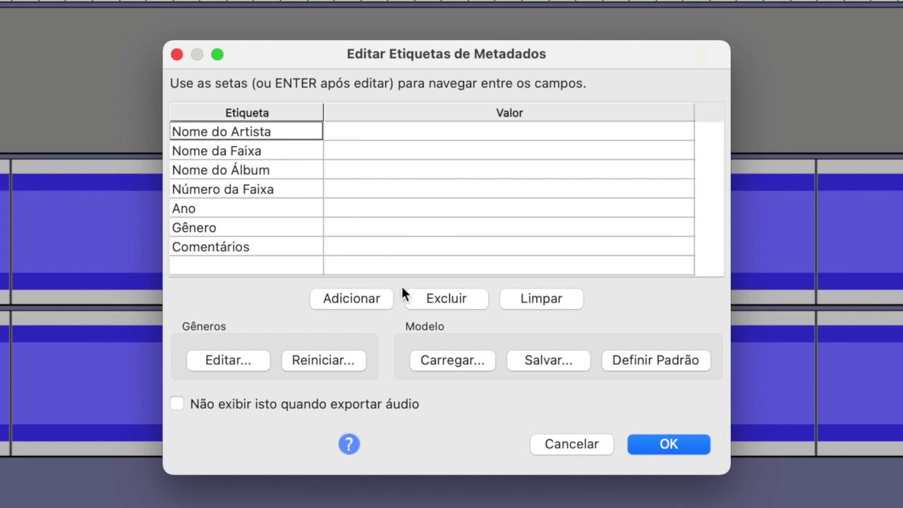
pyautogui.click(643, 445)
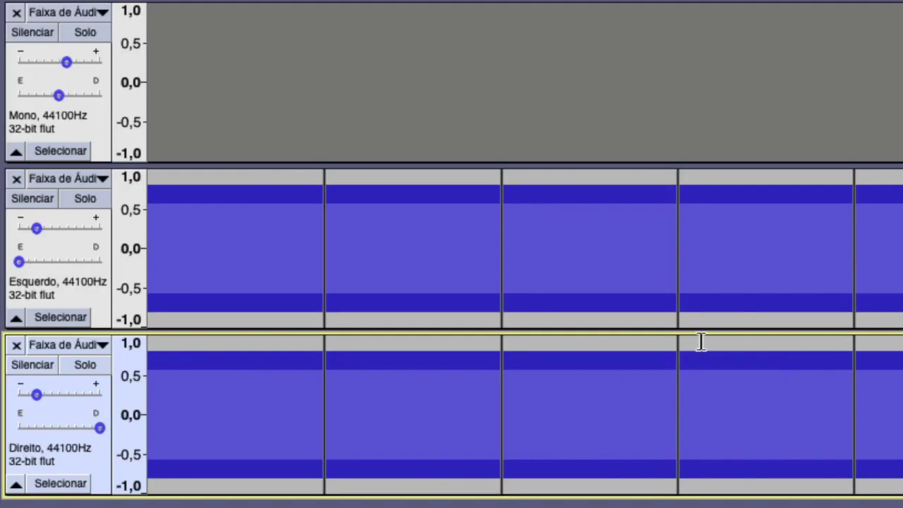
# Step: Remove the Direito and Esquerdo tone tracks and begin another MP3 export
pyautogui.click(16, 345)
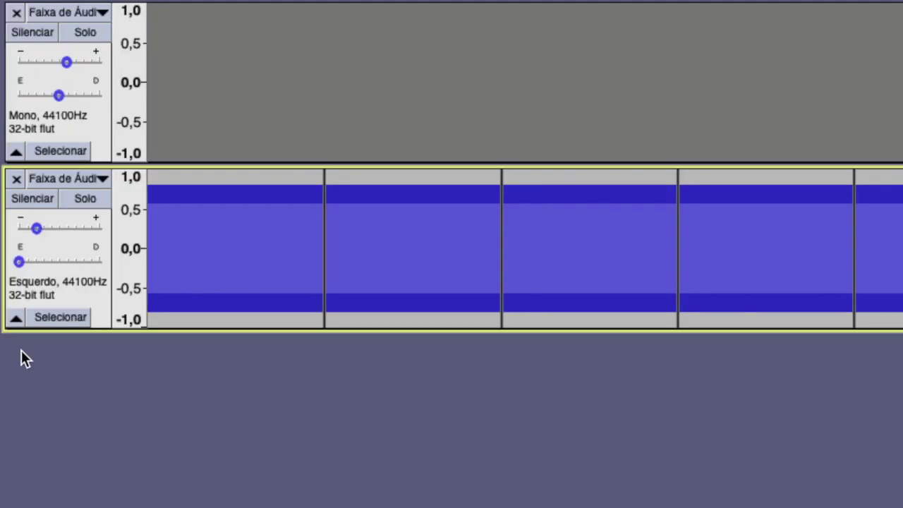
pyautogui.click(16, 181)
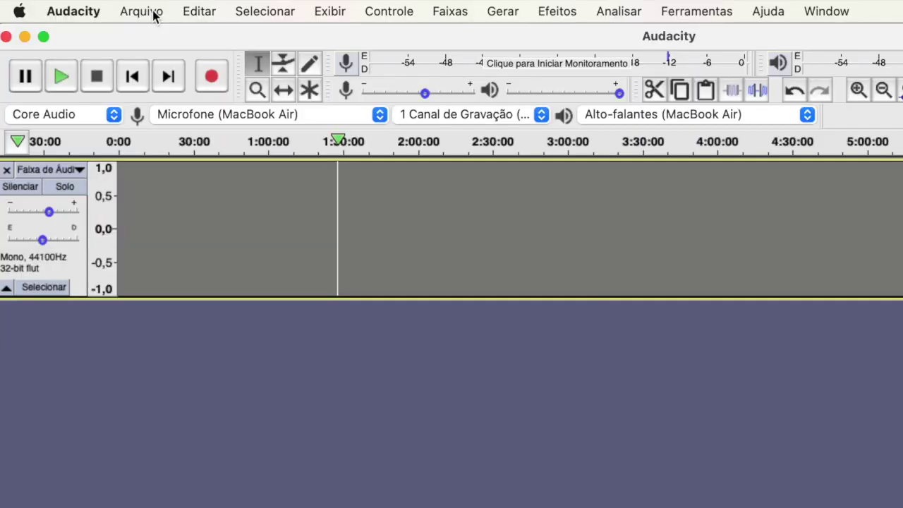
pyautogui.click(154, 14)
pyautogui.moveTo(184, 165)
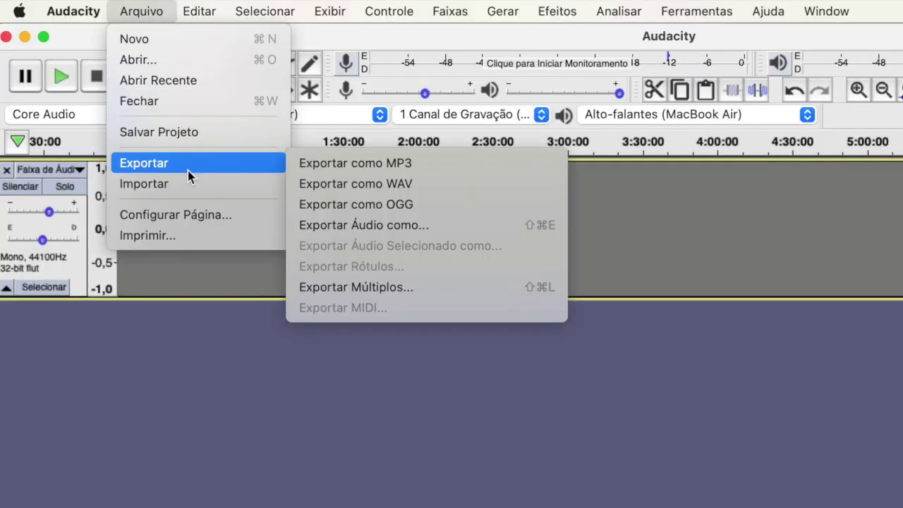
pyautogui.click(358, 169)
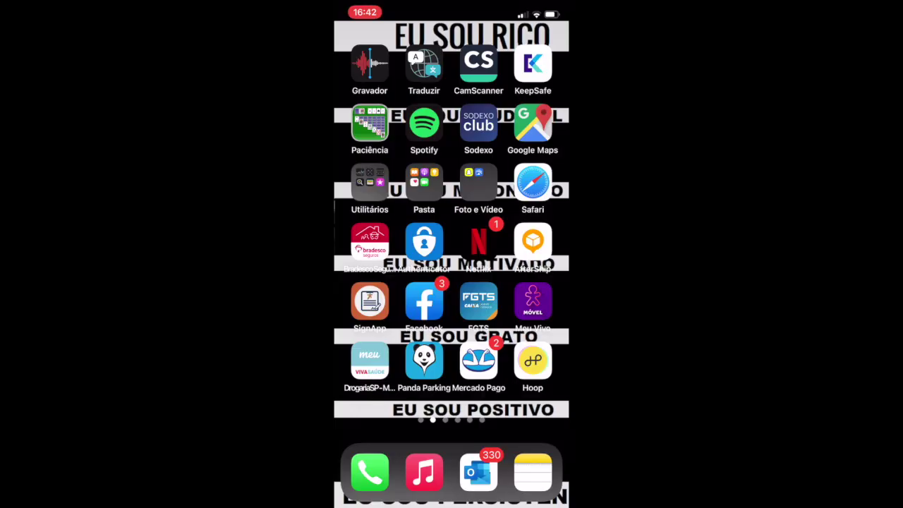
# Step: Record a short voice memo in the Gravador app
pyautogui.click(369, 63)
pyautogui.click(451, 455)
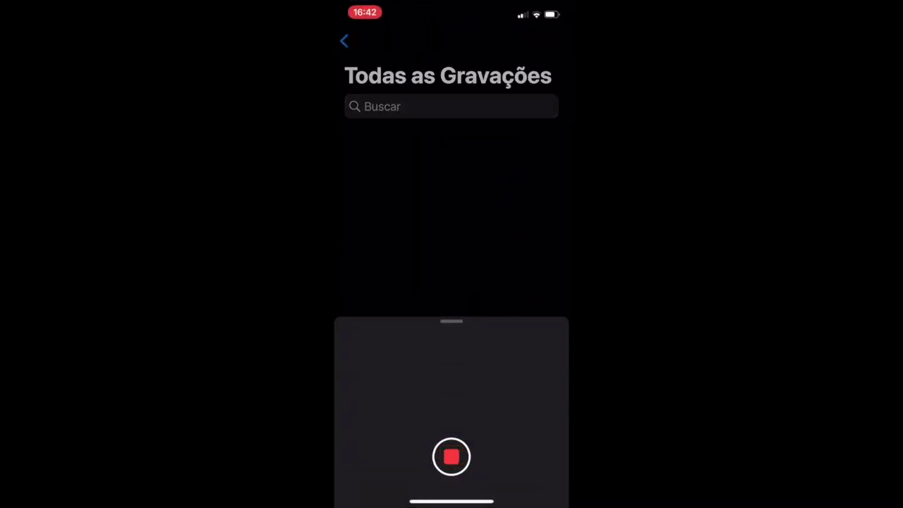
pyautogui.click(452, 456)
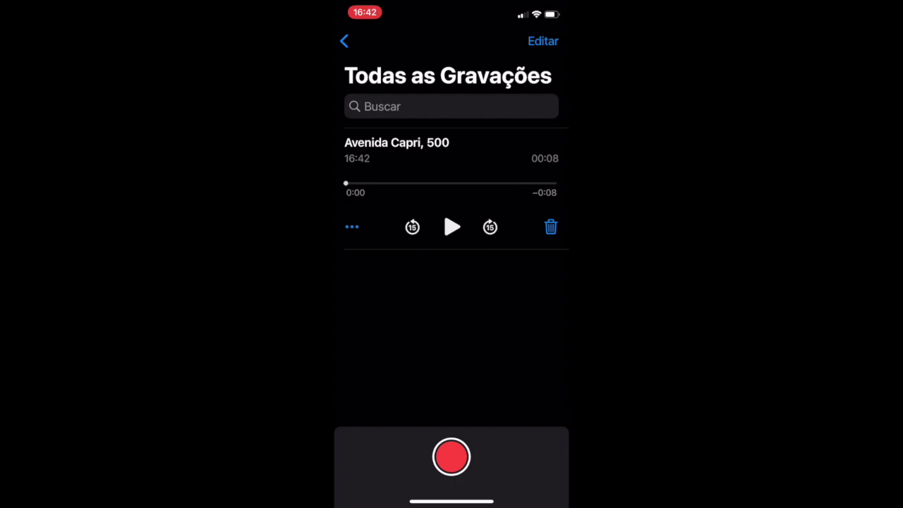
# Step: Share the new recording to Google Drive and upload it as MEU AUDIO.m4a
pyautogui.click(352, 226)
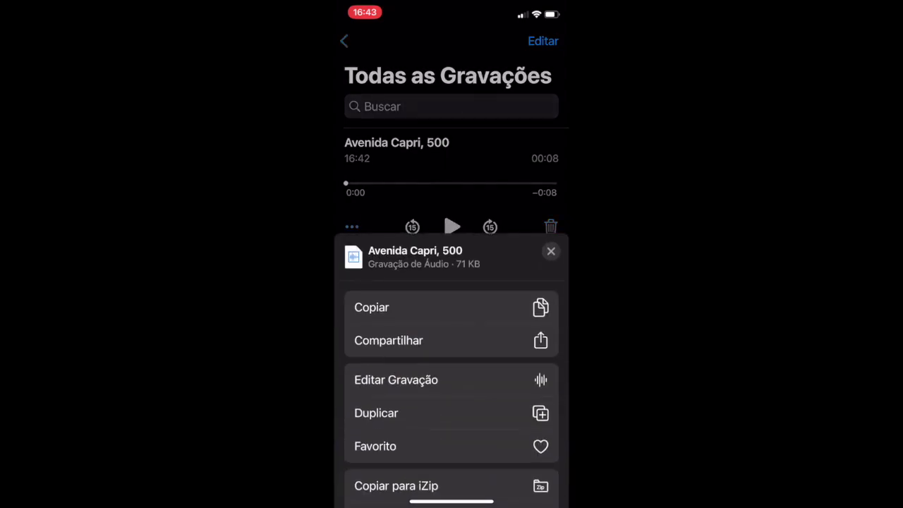
pyautogui.click(388, 340)
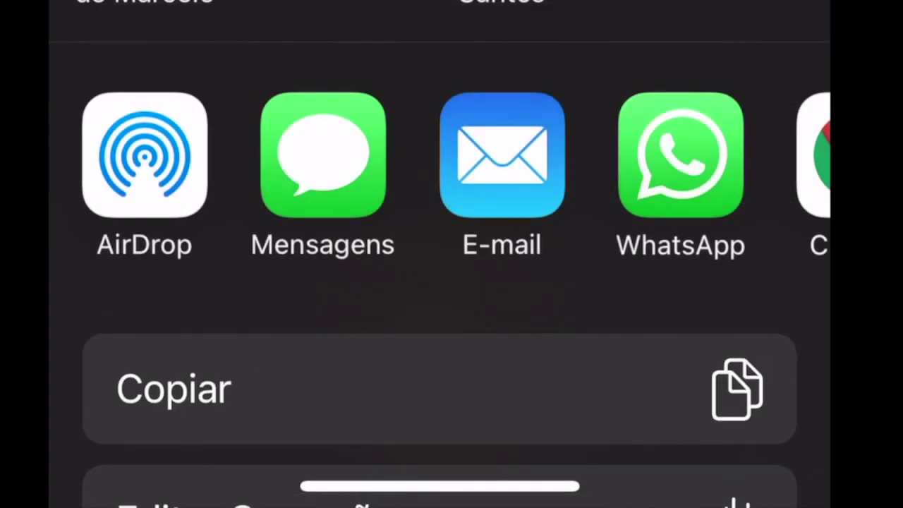
pyautogui.hscroll(5, 451, 169)
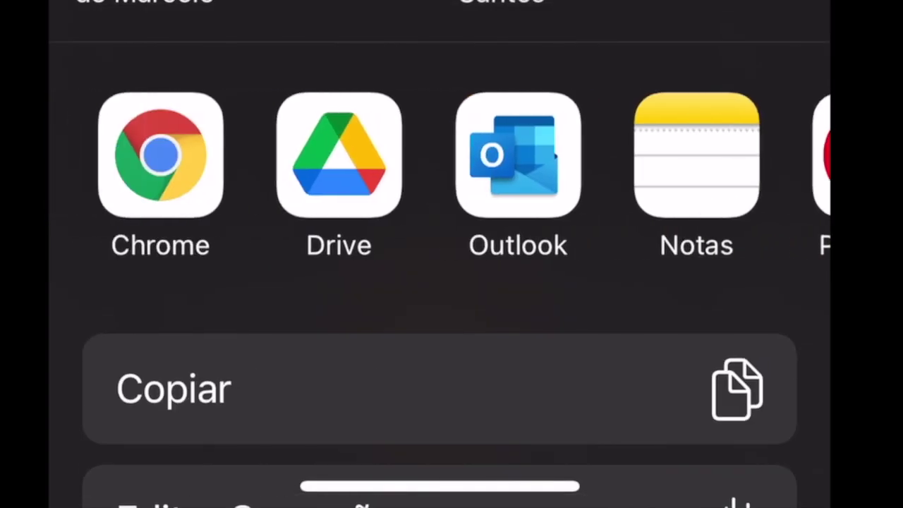
pyautogui.click(339, 155)
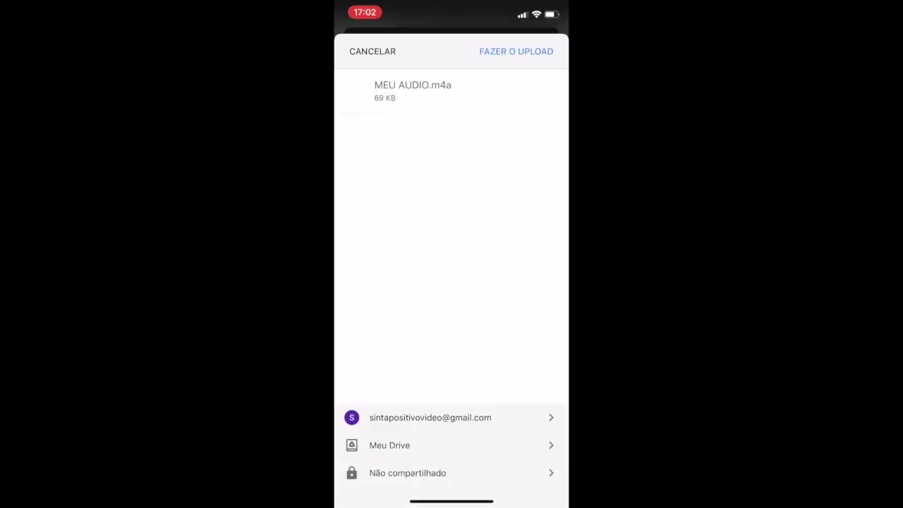
pyautogui.click(515, 51)
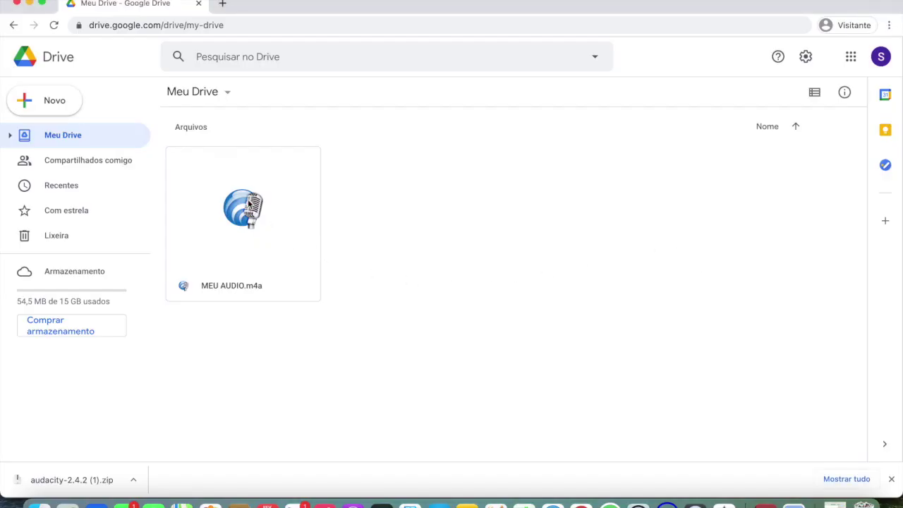
# Step: Download MEU AUDIO.m4a from Meu Drive to the computer with Fazer download
pyautogui.click(248, 204)
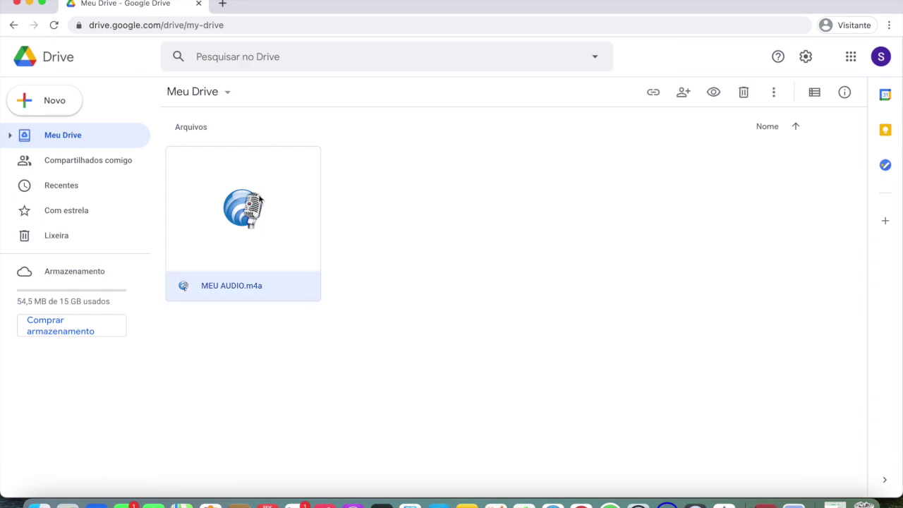
pyautogui.click(774, 93)
pyautogui.click(677, 349)
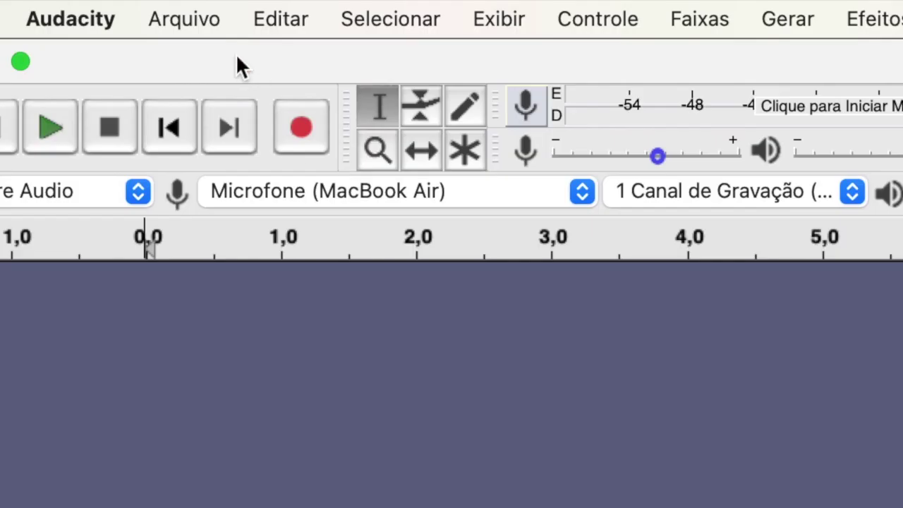
# Step: Import the MEU ÁUDIO.m4a recording into Audacity as a new track
pyautogui.click(105, 8)
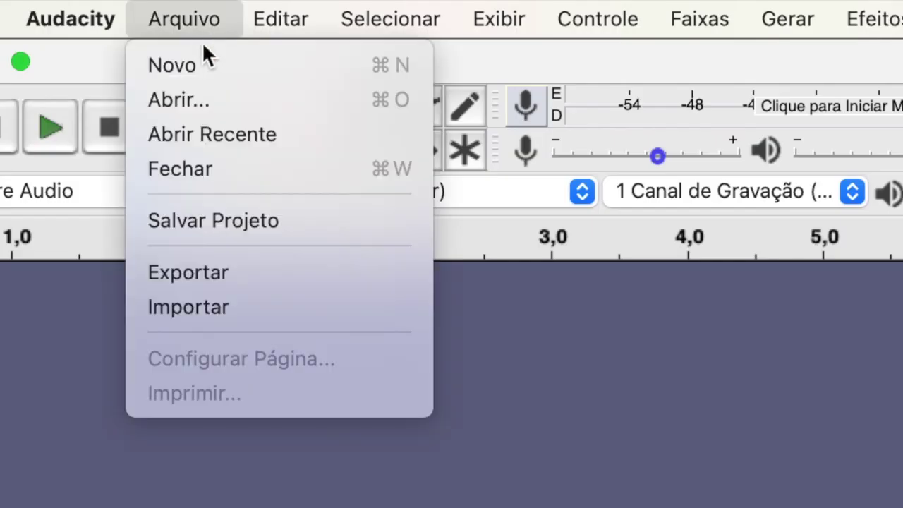
pyautogui.moveTo(284, 308)
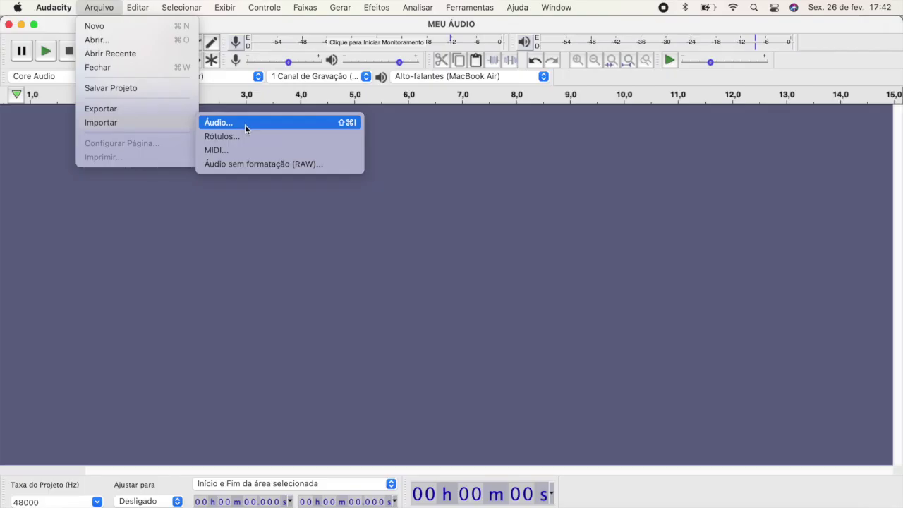
pyautogui.click(245, 124)
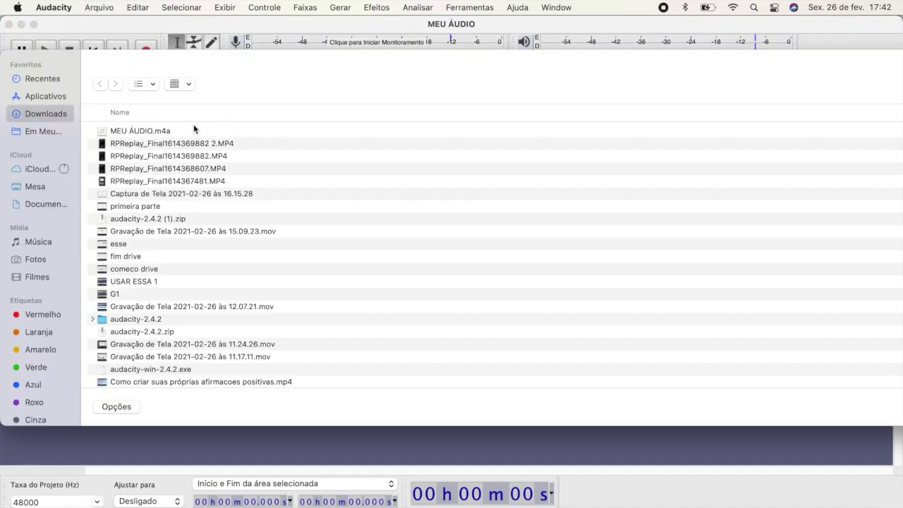
pyautogui.click(177, 130)
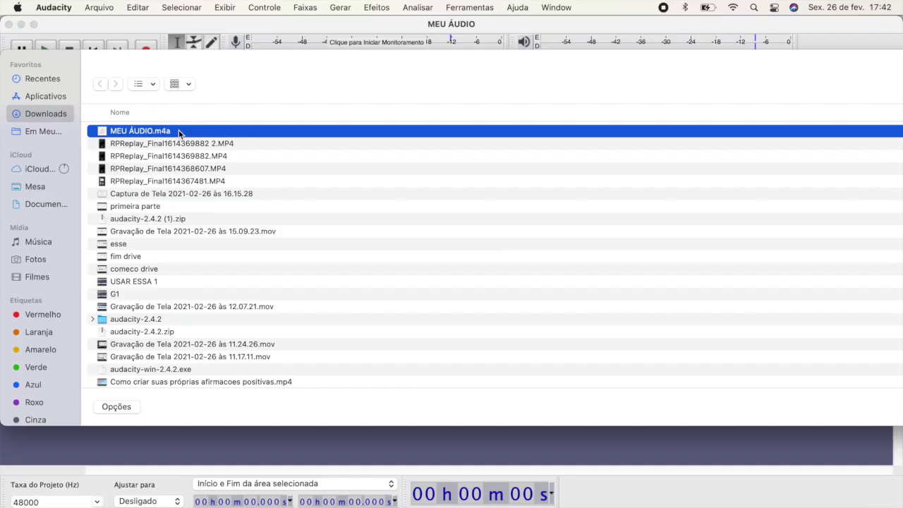
pyautogui.doubleClick(178, 131)
# Step: Delete the first 2.24 s, insert 3 s of leading silence, then cut 3.8–5.1 s
pyautogui.moveTo(309, 145); pyautogui.dragTo(54, 153)
pyautogui.press('BackSpace')
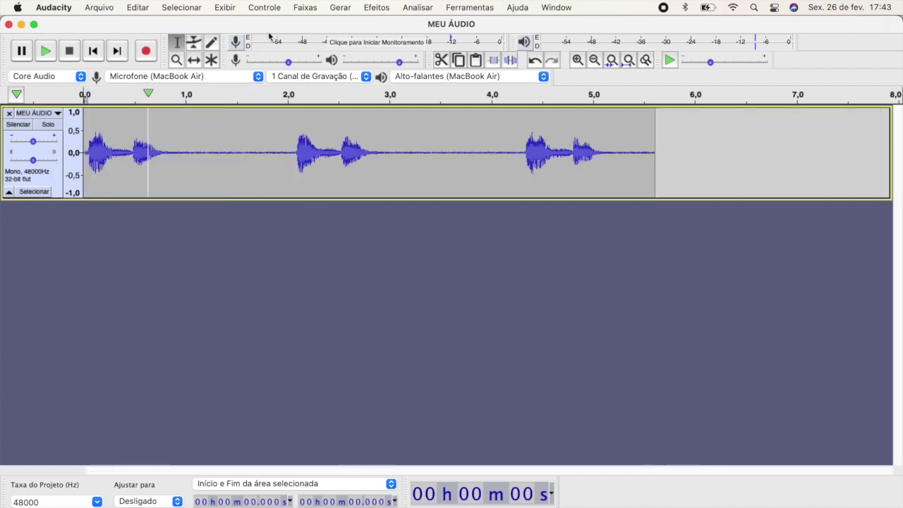
pyautogui.click(340, 7)
pyautogui.click(346, 61)
pyautogui.click(599, 315)
pyautogui.moveTo(470, 155); pyautogui.dragTo(599, 158)
pyautogui.press('BackSpace')
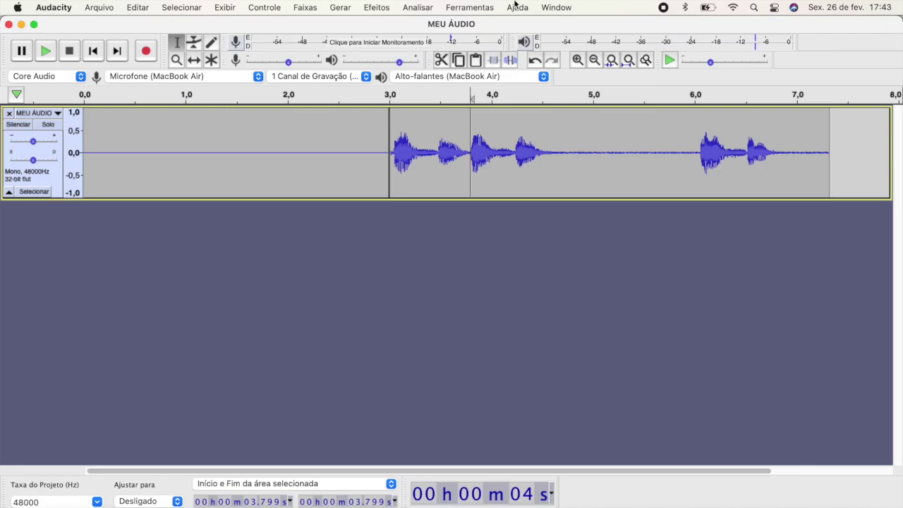